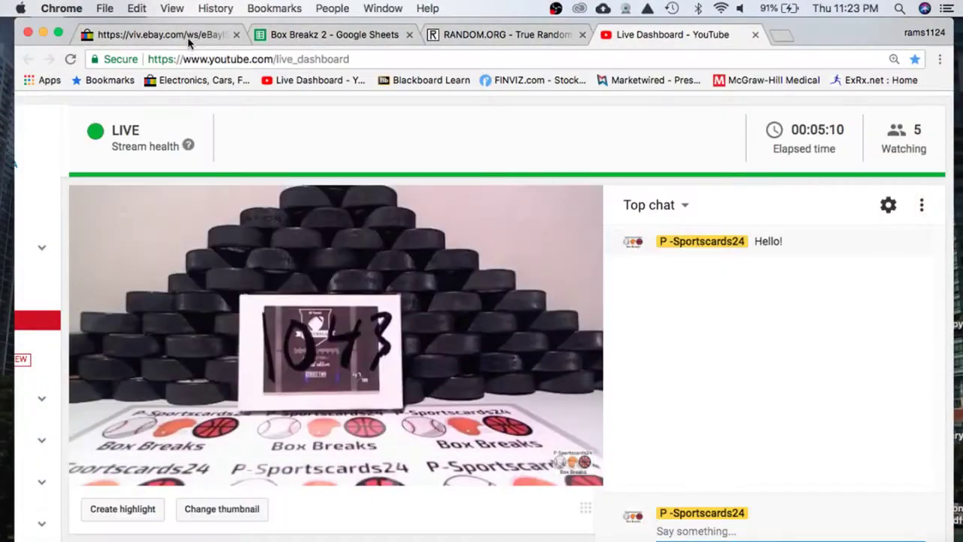
# Check the official eBay time, and review the entrants in column C and their spot counts in the #1043 NFL High End sheet.
pyautogui.click(187, 36)
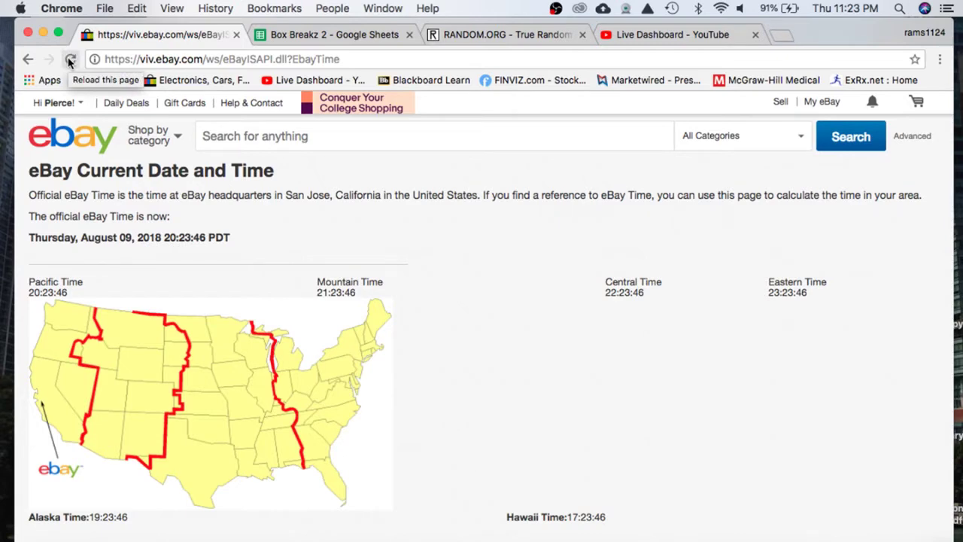
pyautogui.click(307, 35)
pyautogui.click(379, 242)
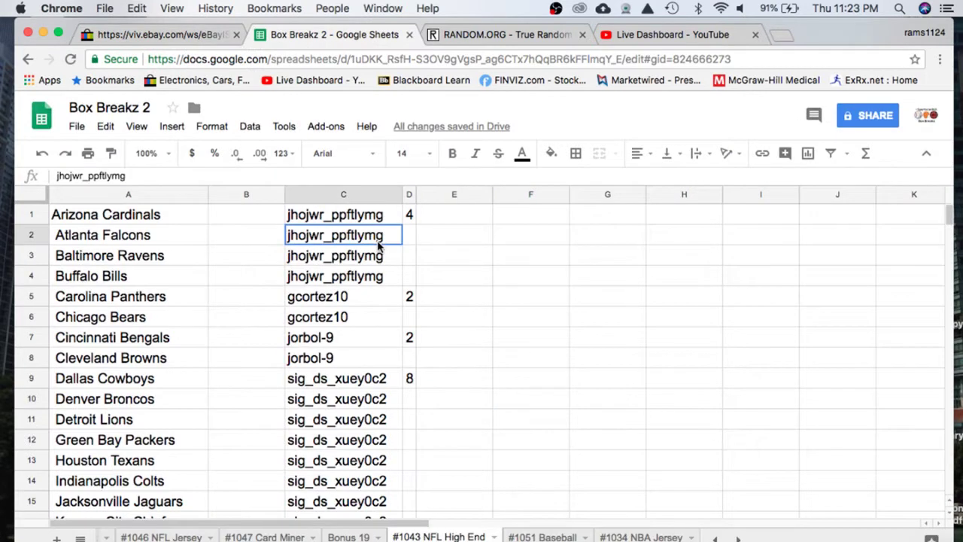
pyautogui.click(367, 218)
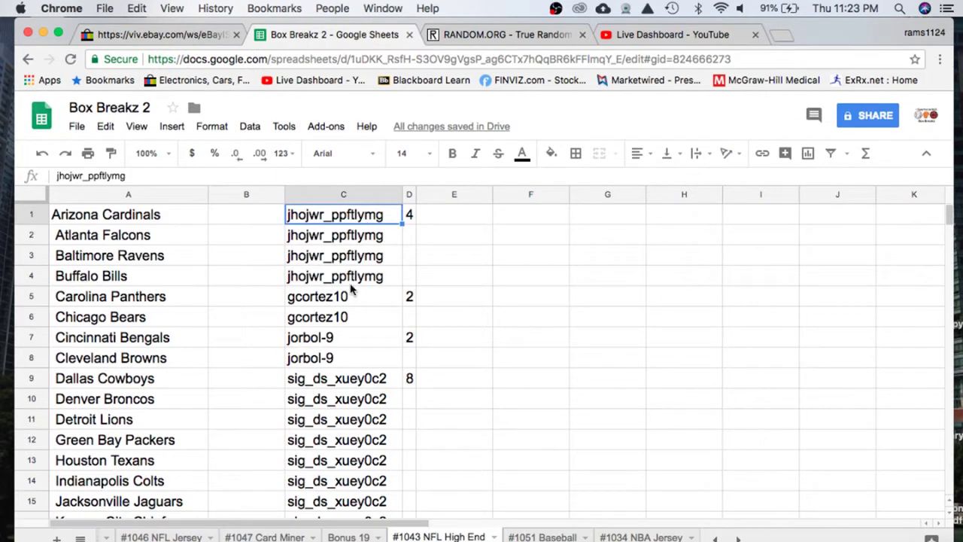
pyautogui.click(347, 307)
pyautogui.click(344, 301)
pyautogui.click(337, 340)
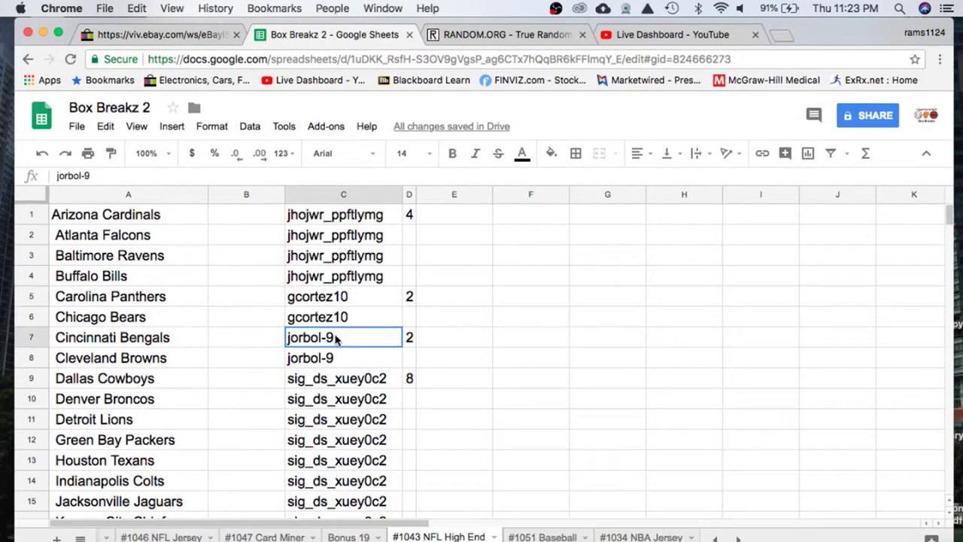
pyautogui.scroll(-1, 329, 317)
pyautogui.click(339, 359)
pyautogui.scroll(-3, 337, 243)
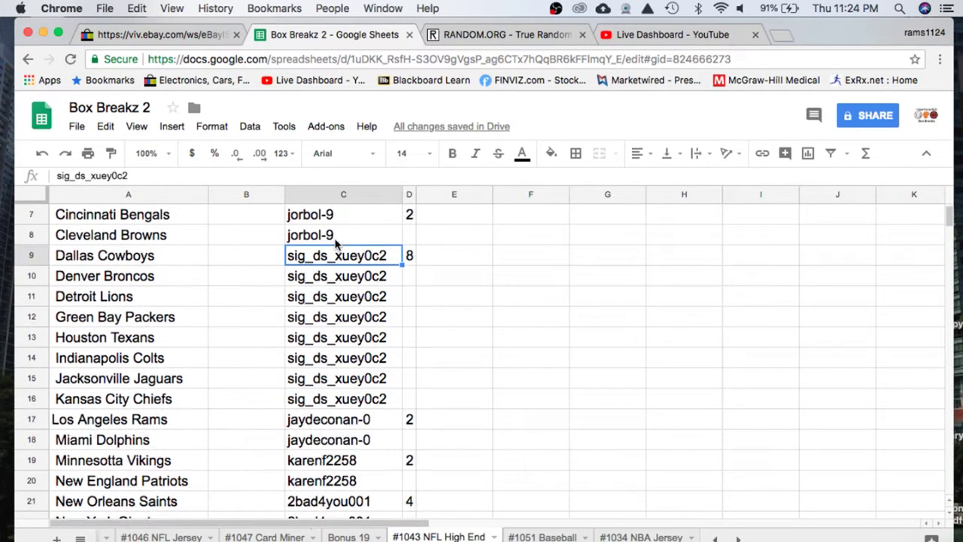
pyautogui.scroll(-2, 331, 354)
pyautogui.click(323, 376)
pyautogui.scroll(-3, 324, 369)
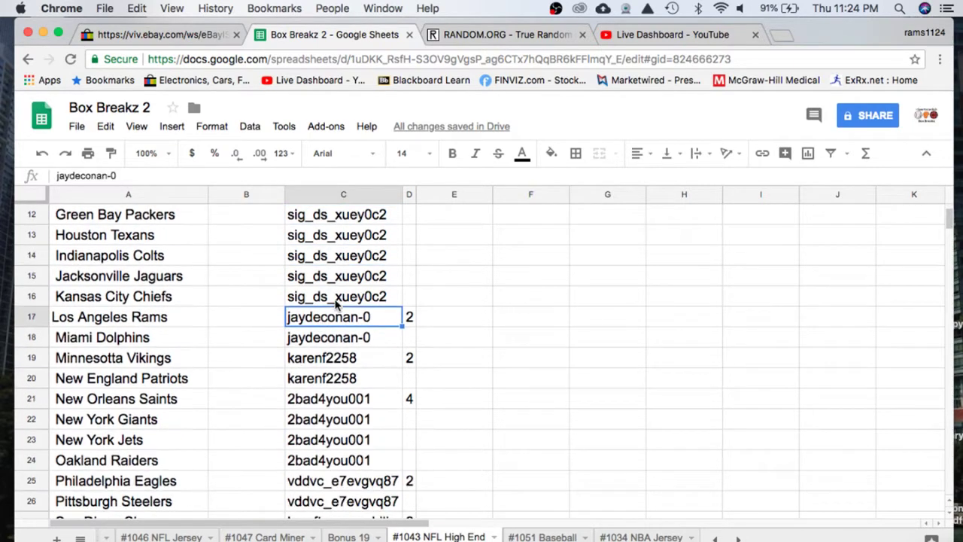
pyautogui.click(324, 361)
pyautogui.scroll(-2, 320, 359)
pyautogui.click(319, 356)
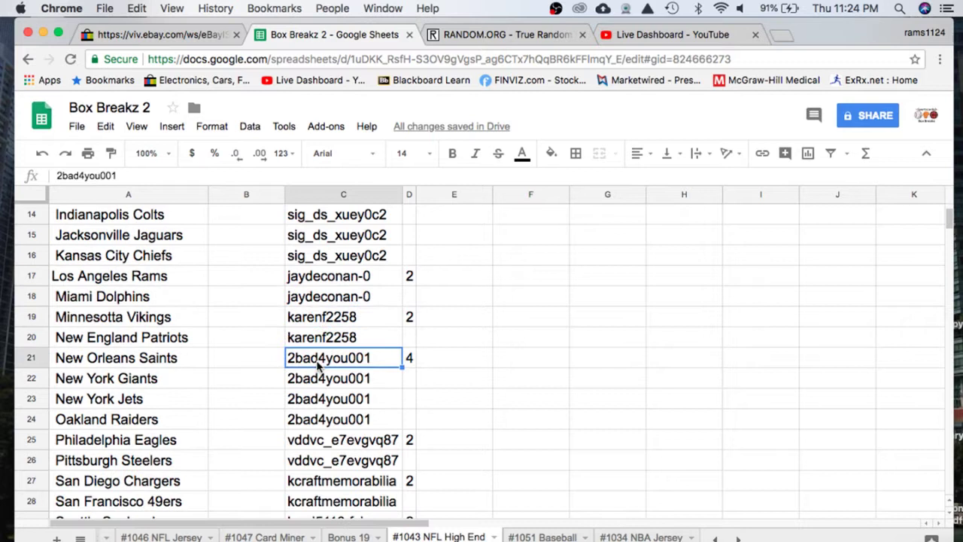
pyautogui.scroll(-2, 318, 354)
pyautogui.click(325, 409)
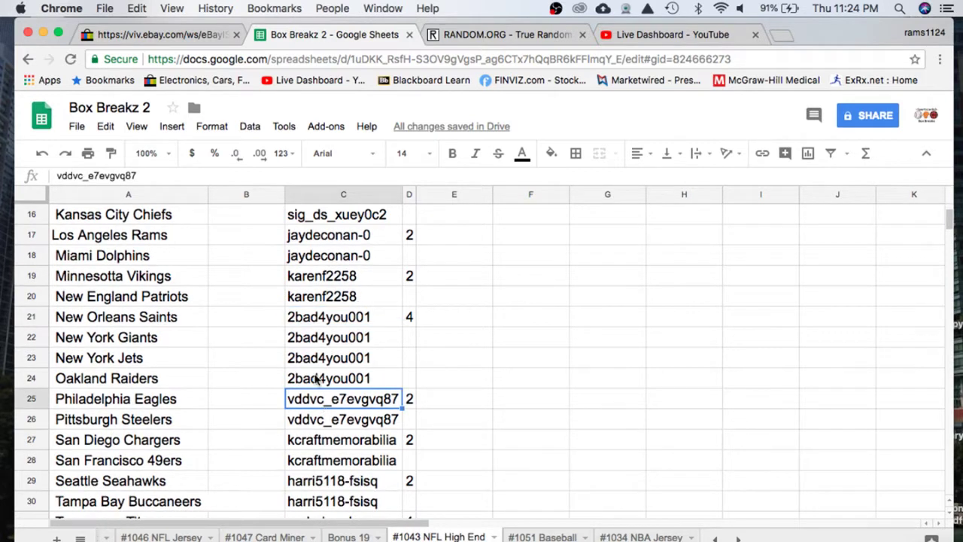
pyautogui.scroll(-2, 332, 370)
pyautogui.click(330, 402)
pyautogui.scroll(-2, 332, 312)
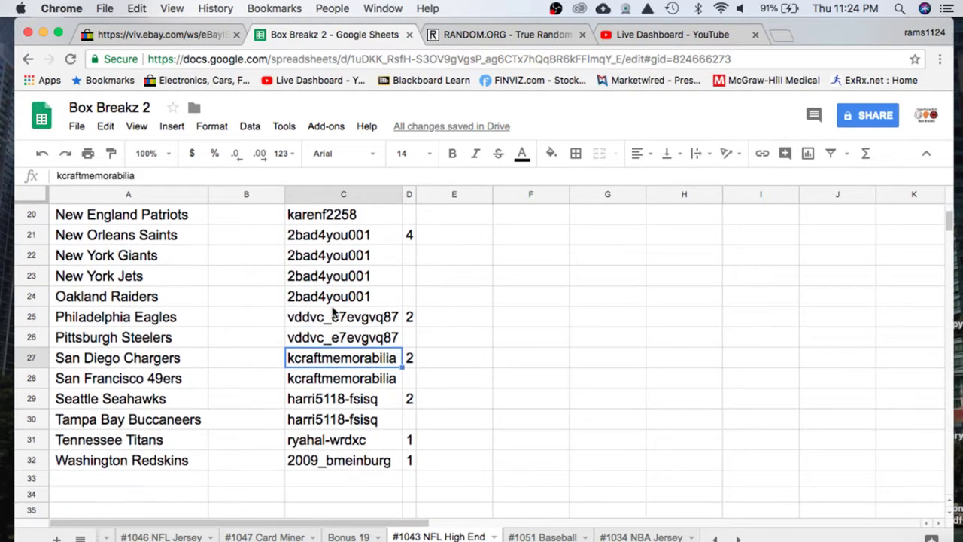
pyautogui.click(334, 405)
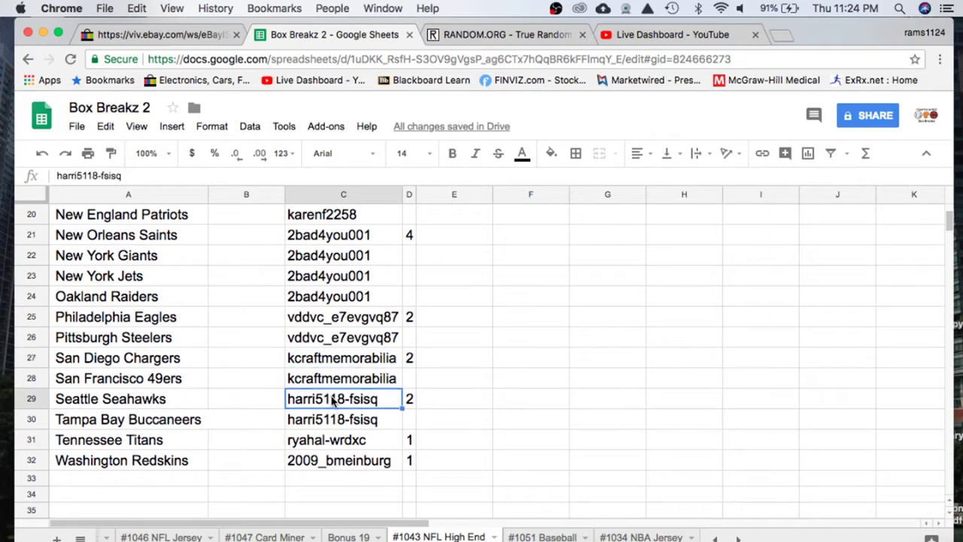
pyautogui.click(320, 445)
pyautogui.click(320, 468)
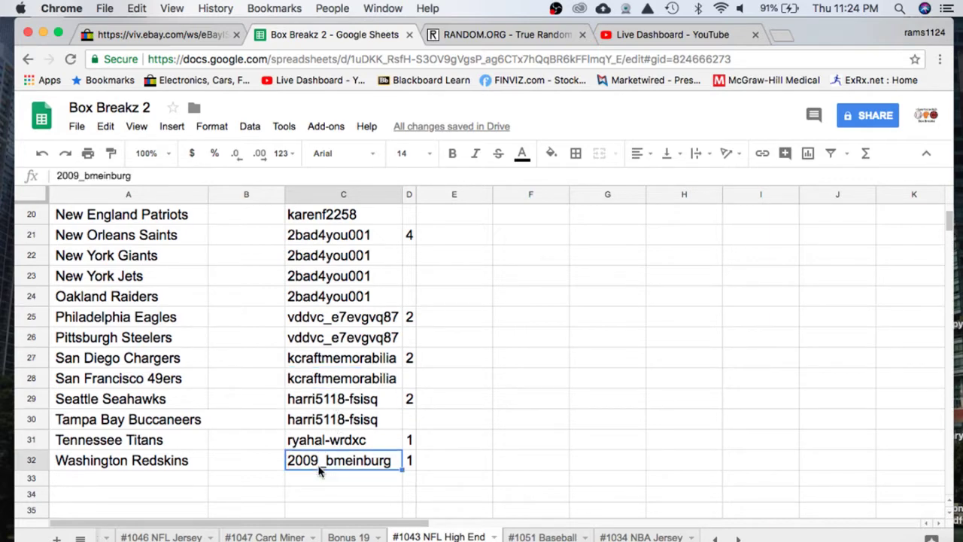
# Copy the entrants in column C and open the List Randomizer on RANDOM.ORG.
pyautogui.scroll(10, 319, 444)
pyautogui.click(327, 194)
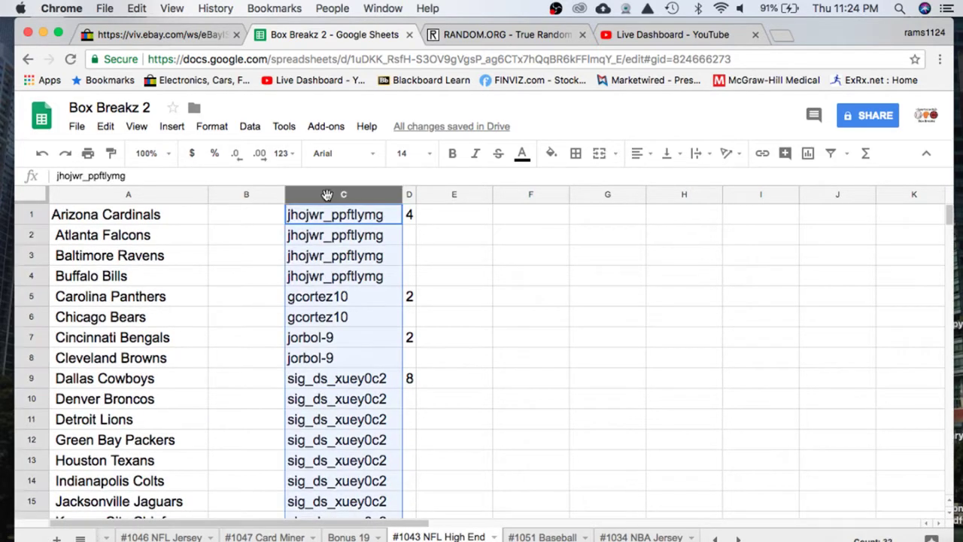
pyautogui.click(497, 35)
pyautogui.scroll(-15, 374, 290)
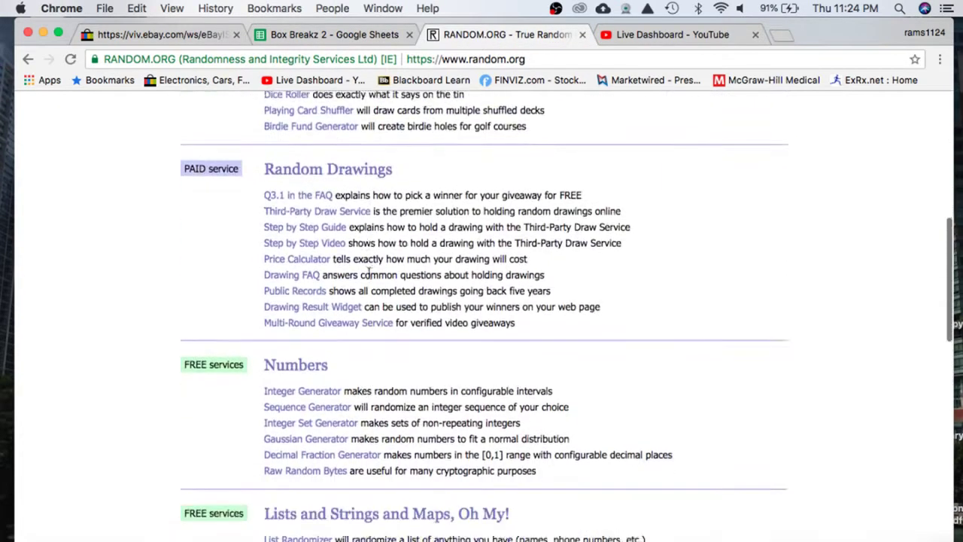
pyautogui.click(296, 424)
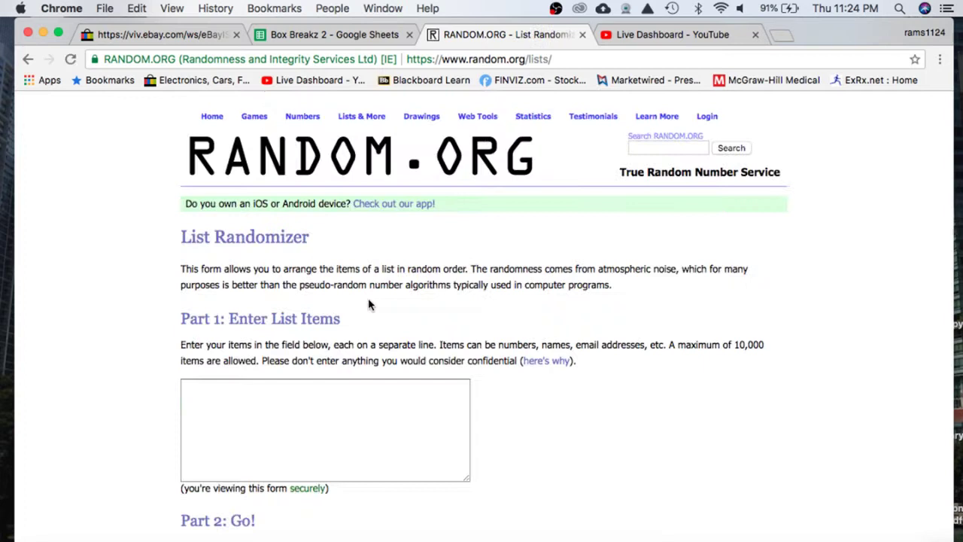
# Paste the copied entrants into the List Randomizer's items field and check the list from start to end.
pyautogui.click(324, 394)
pyautogui.press('super+v')
pyautogui.scroll(5, 323, 396)
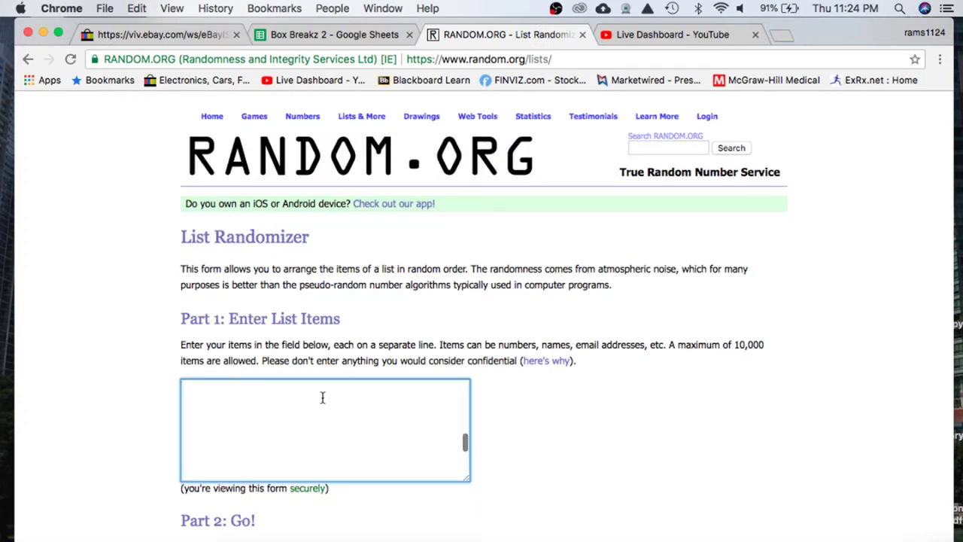
pyautogui.scroll(3, 322, 398)
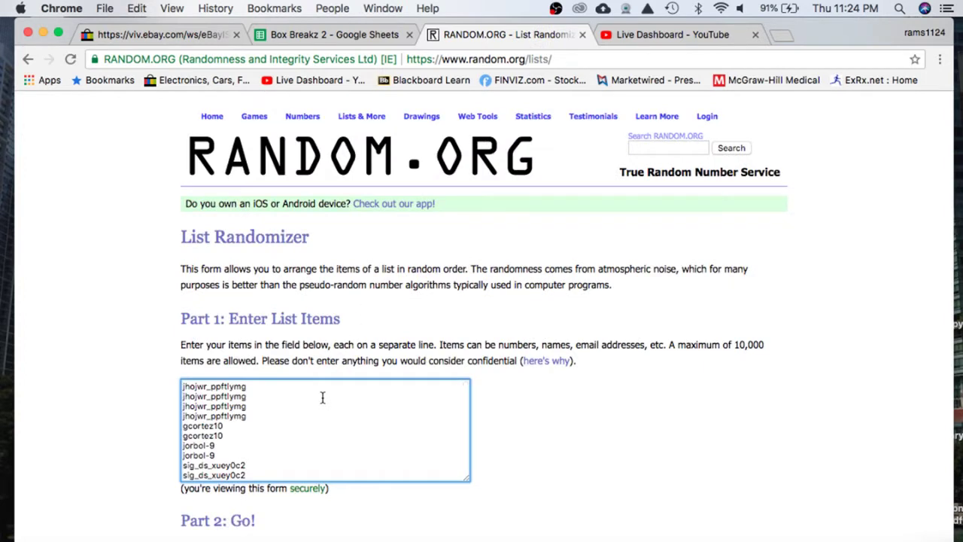
pyautogui.scroll(-10, 322, 398)
# Randomize the entrant list five times.
pyautogui.scroll(-3, 123, 396)
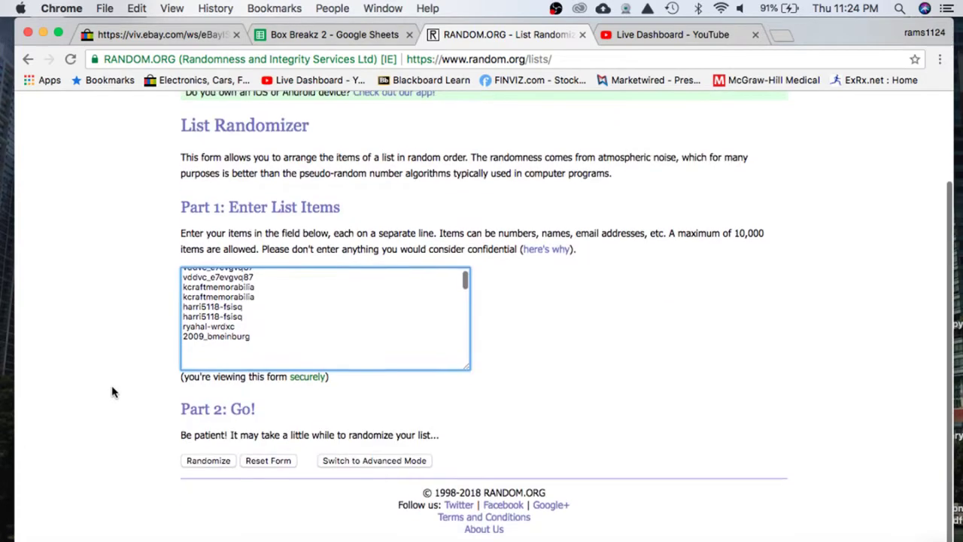
pyautogui.click(208, 463)
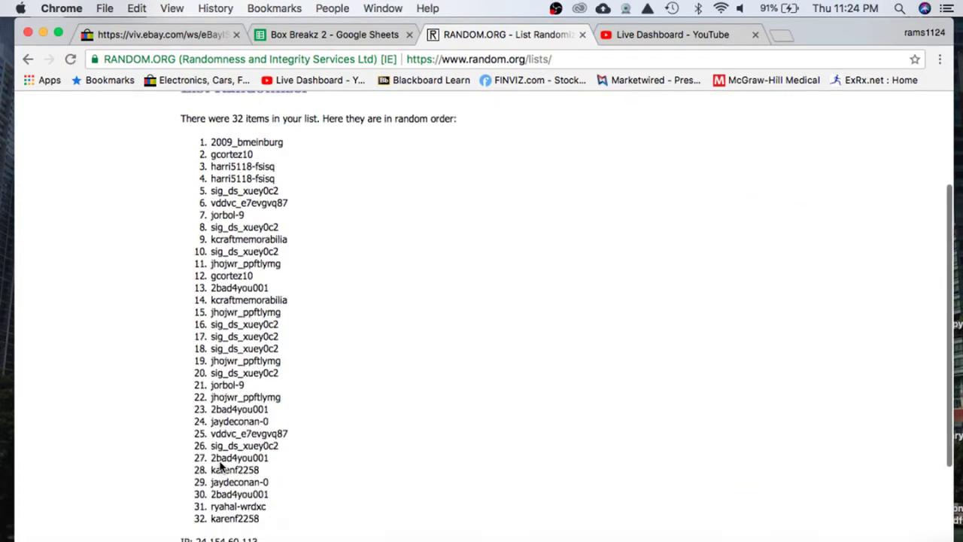
pyautogui.scroll(-5, 209, 484)
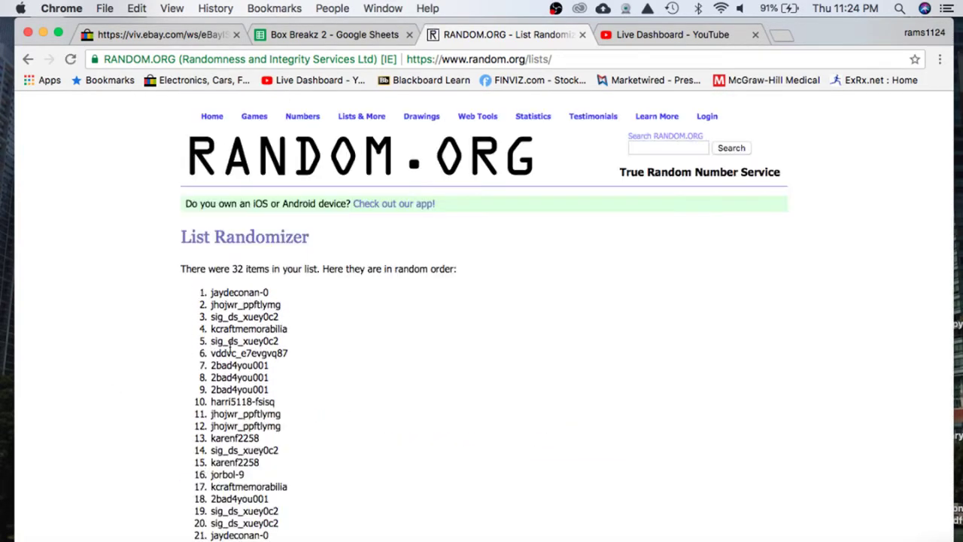
pyautogui.scroll(-5, 199, 465)
pyautogui.click(198, 463)
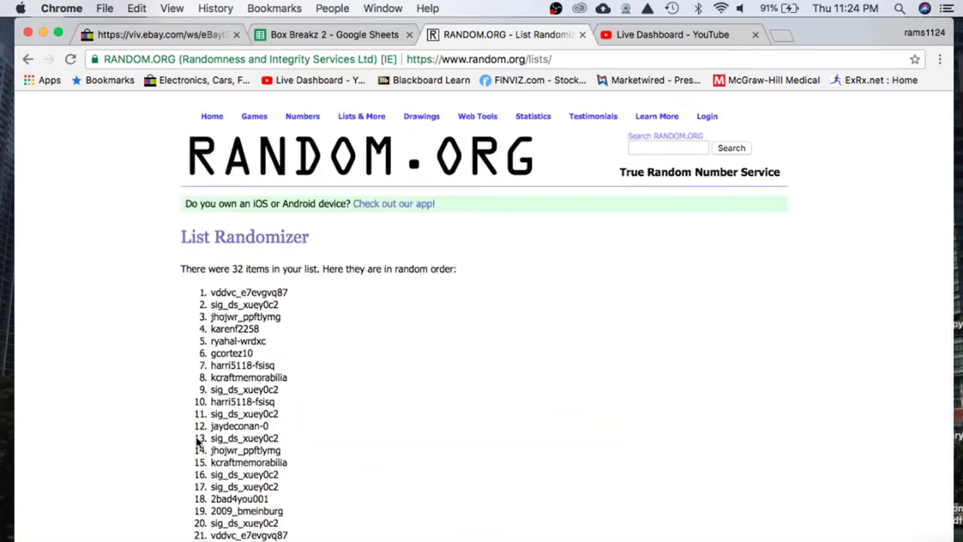
pyautogui.scroll(-5, 199, 463)
pyautogui.click(200, 466)
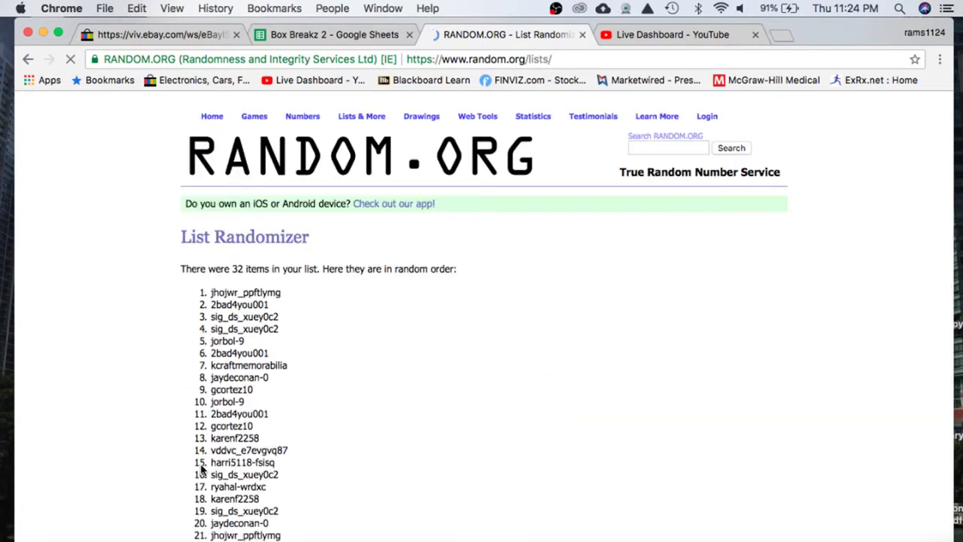
pyautogui.scroll(-5, 204, 465)
pyautogui.click(205, 465)
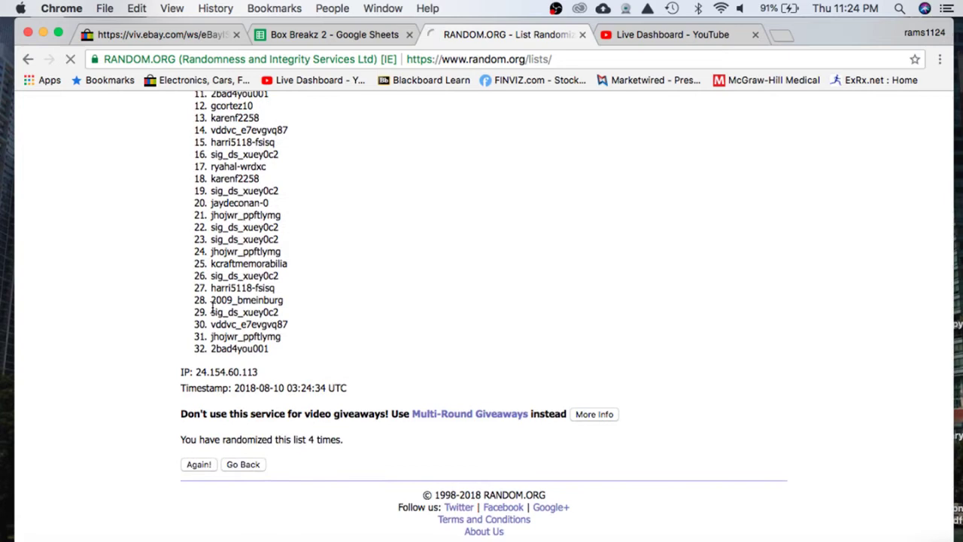
# Copy the full randomized list from the fifth run into column B of the #1043 NFL High End sheet, beside the teams.
pyautogui.moveTo(211, 292); pyautogui.dragTo(282, 354)
pyautogui.press('super+c')
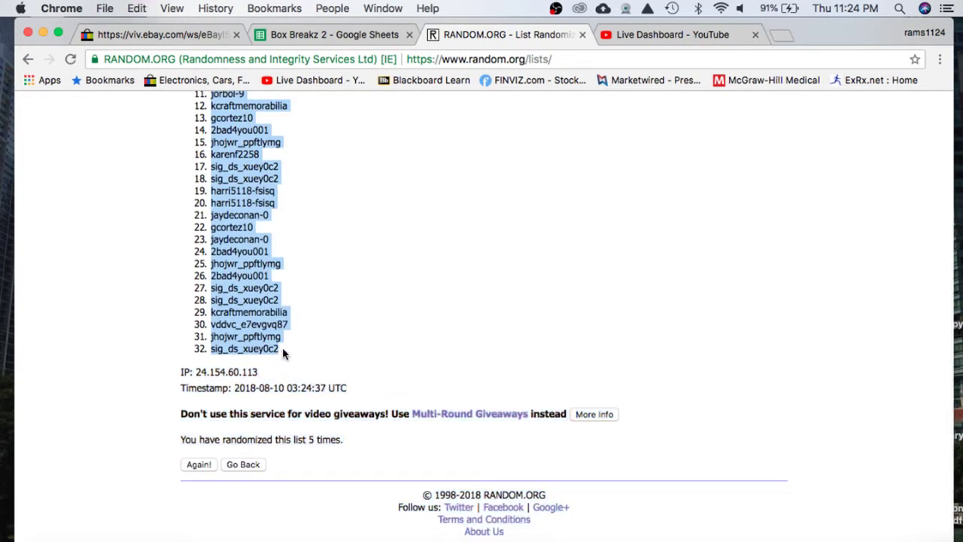
pyautogui.click(376, 33)
pyautogui.click(220, 195)
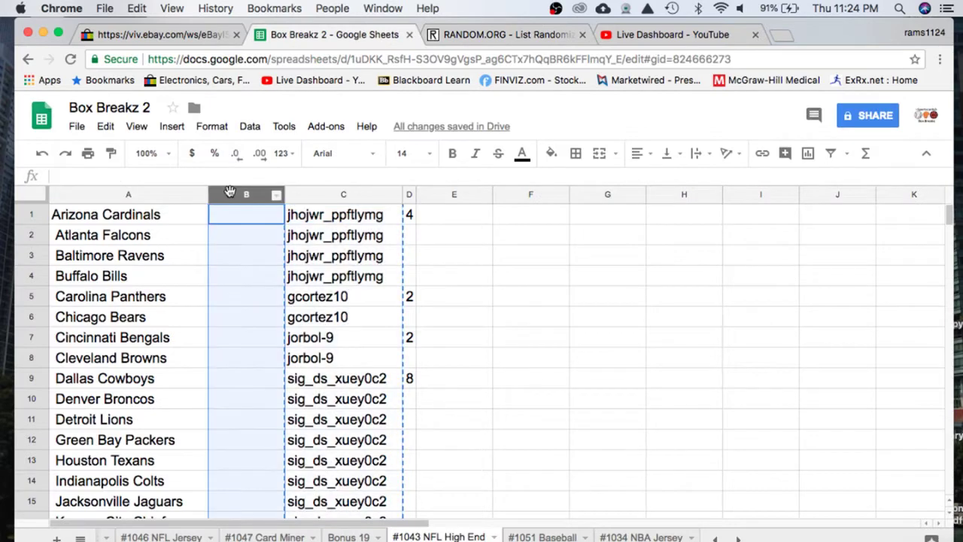
pyautogui.press('super+v')
# Set column B's font size to 18 and fit the column width to its contents.
pyautogui.click(434, 156)
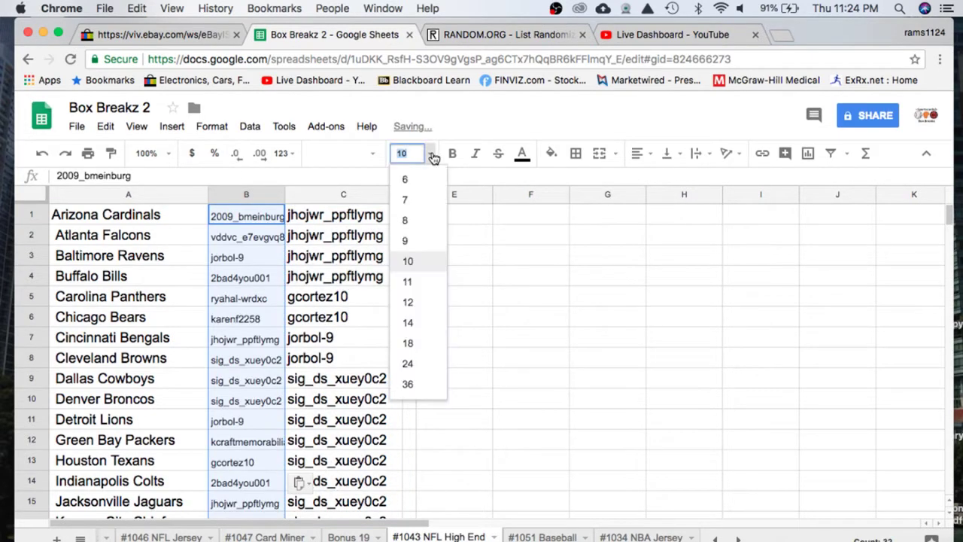
pyautogui.click(420, 338)
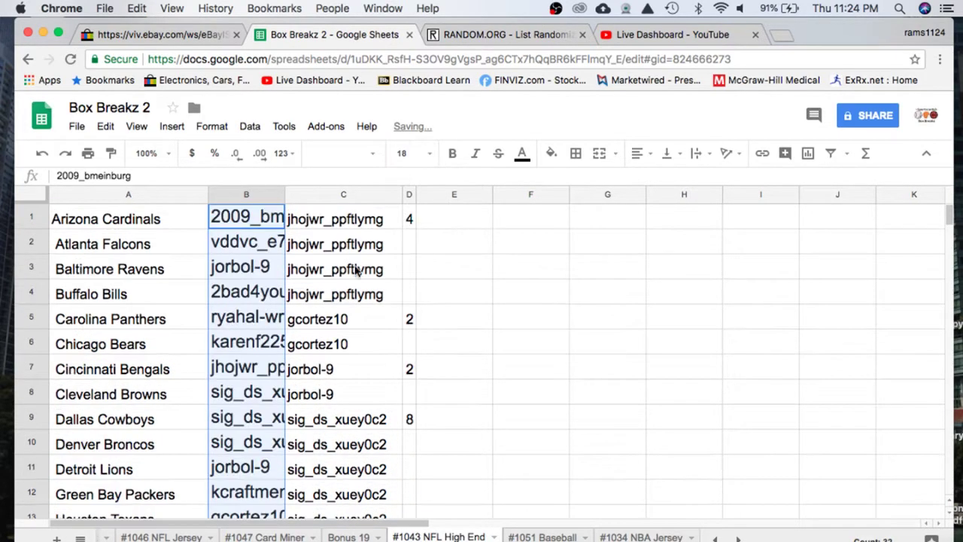
pyautogui.doubleClick(285, 195)
# Review the column B entrants one by one for the Arizona Cardinals through the Detroit Lions.
pyautogui.scroll(-6, 286, 361)
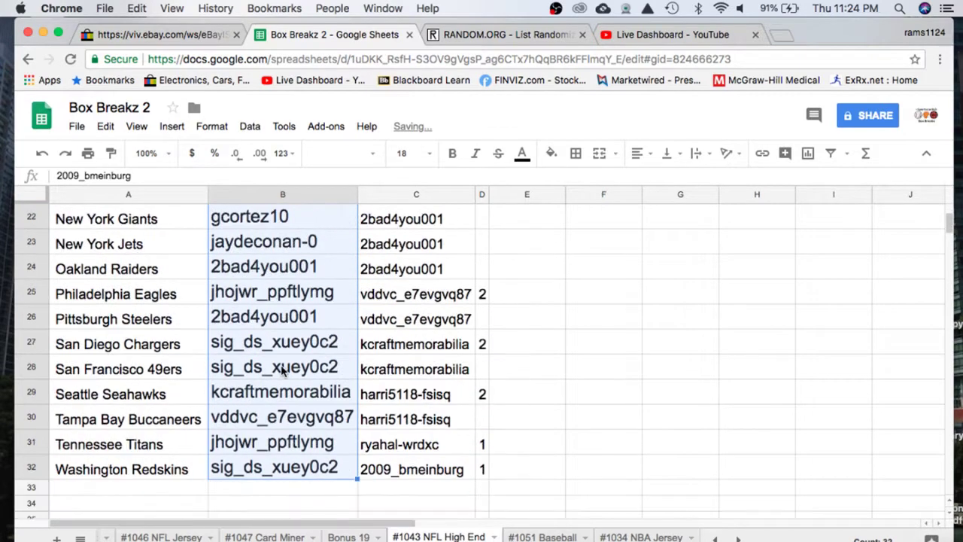
pyautogui.scroll(10, 283, 370)
pyautogui.click(244, 219)
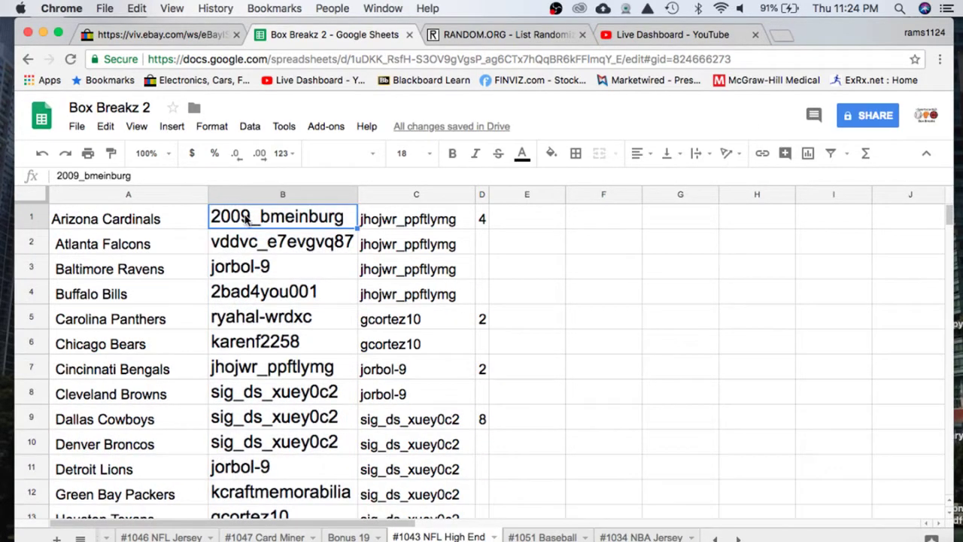
pyautogui.click(251, 241)
pyautogui.click(255, 266)
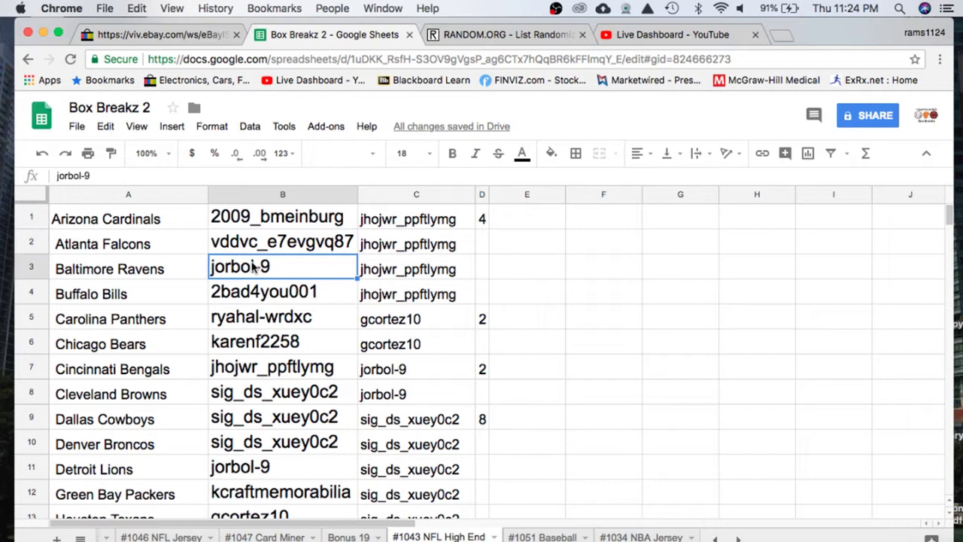
pyautogui.click(253, 300)
pyautogui.click(253, 321)
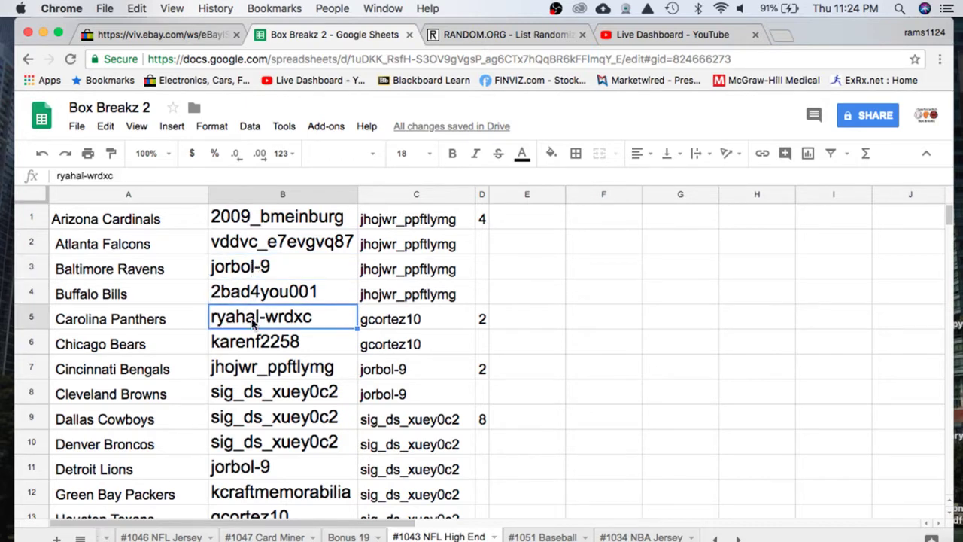
pyautogui.click(253, 346)
pyautogui.click(253, 371)
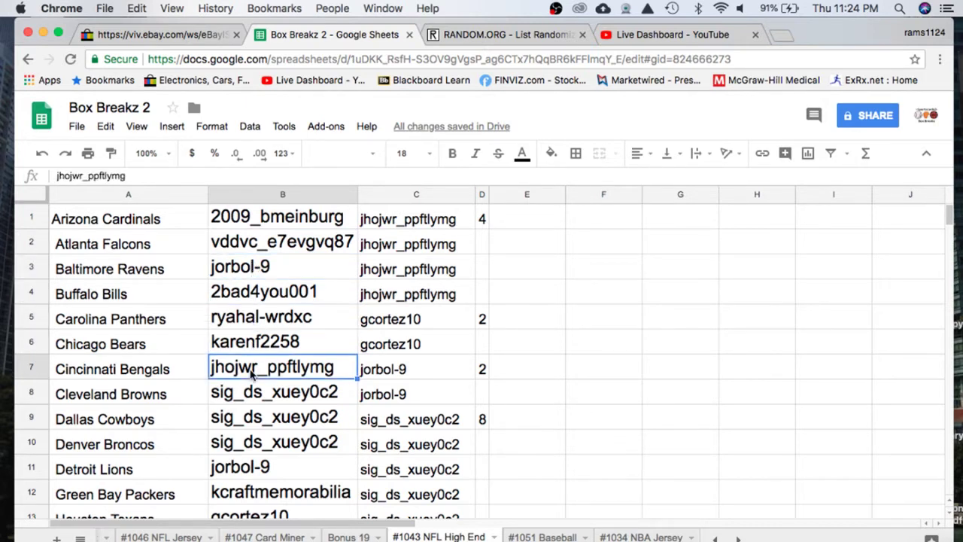
pyautogui.click(253, 394)
pyautogui.click(253, 419)
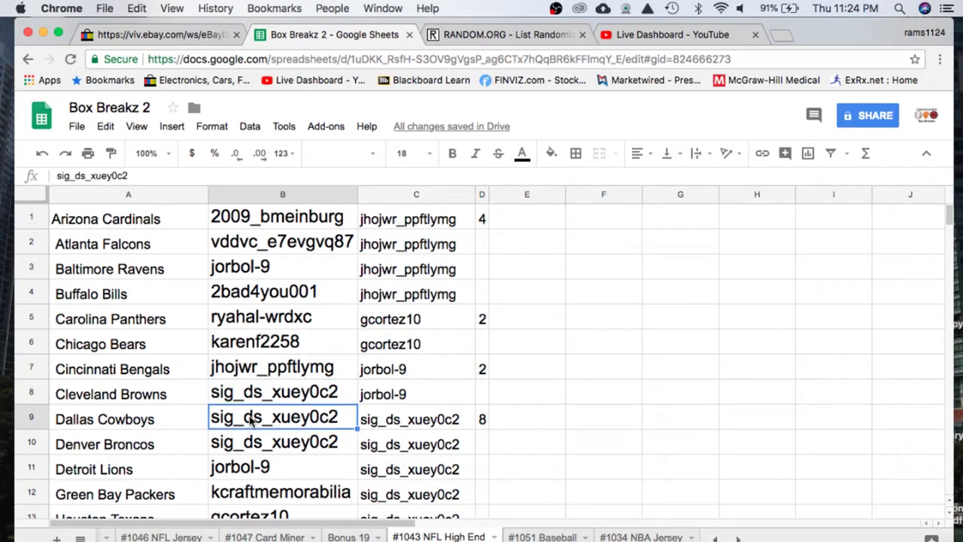
pyautogui.click(252, 446)
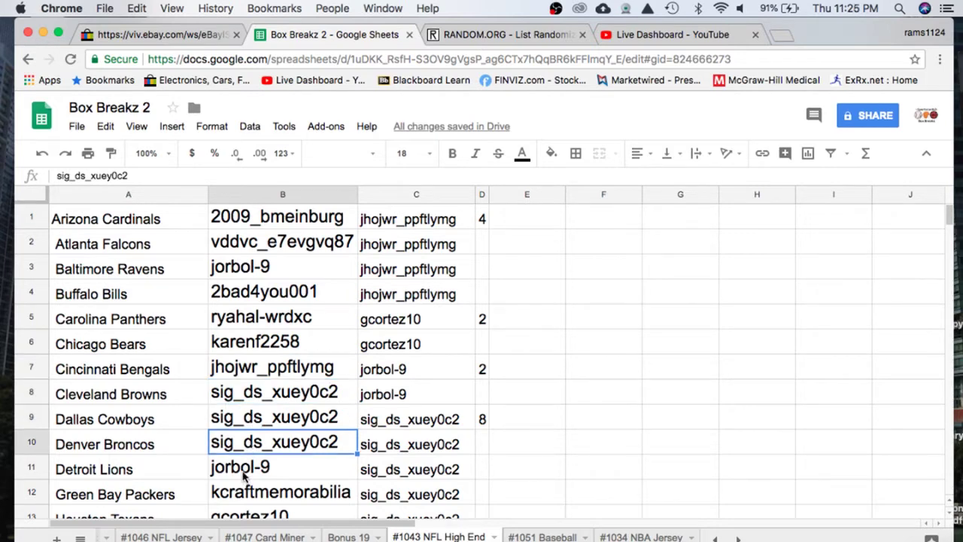
pyautogui.click(244, 470)
# Review the column B entrants one by one for the Green Bay Packers through the New Orleans Saints.
pyautogui.scroll(-5, 252, 392)
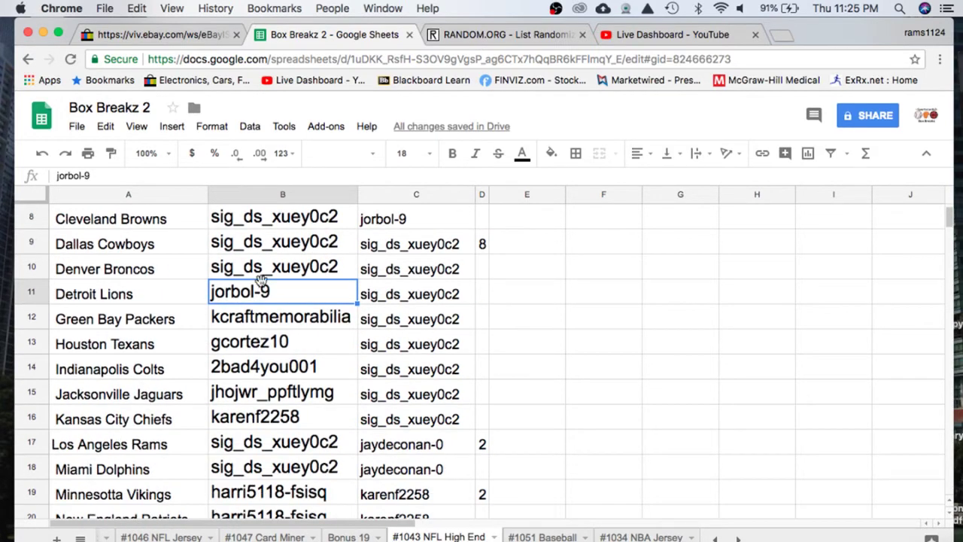
pyautogui.scroll(-1, 261, 283)
pyautogui.click(253, 294)
pyautogui.click(252, 320)
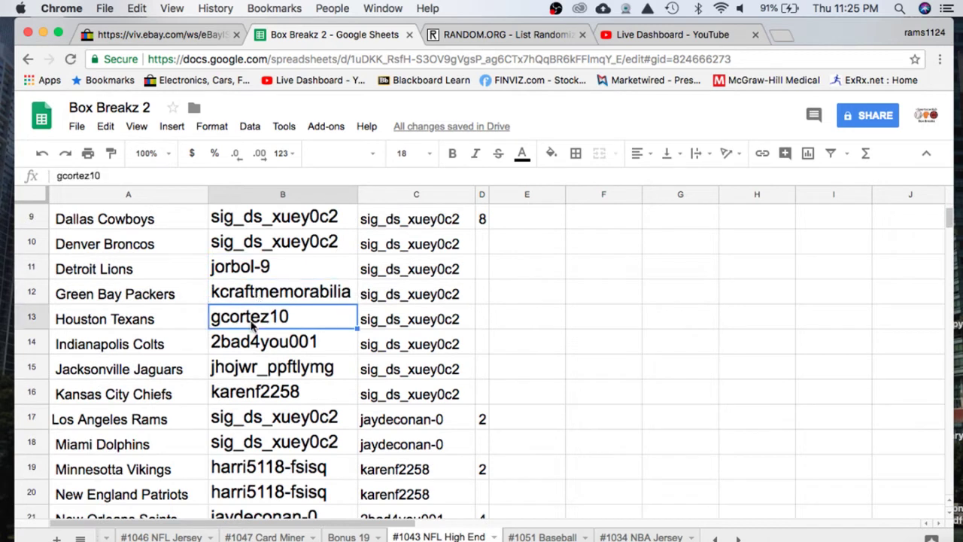
pyautogui.click(253, 345)
pyautogui.click(256, 368)
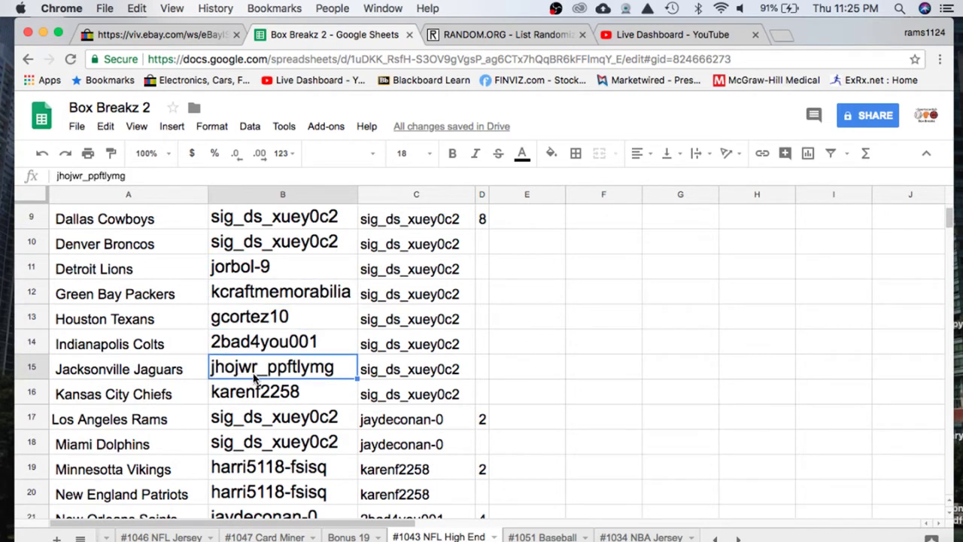
pyautogui.click(254, 393)
pyautogui.click(256, 420)
pyautogui.scroll(-3, 256, 380)
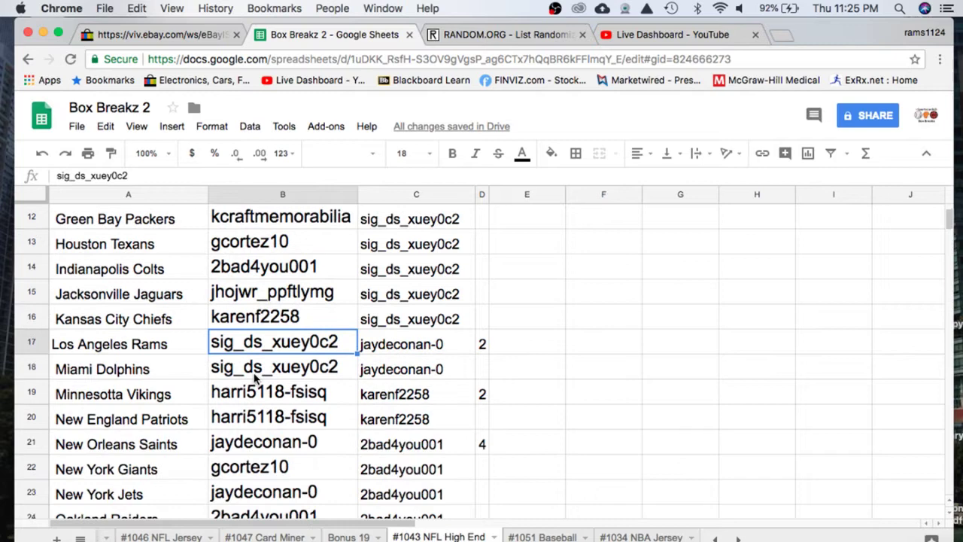
pyautogui.click(251, 372)
pyautogui.scroll(-3, 250, 346)
pyautogui.click(255, 318)
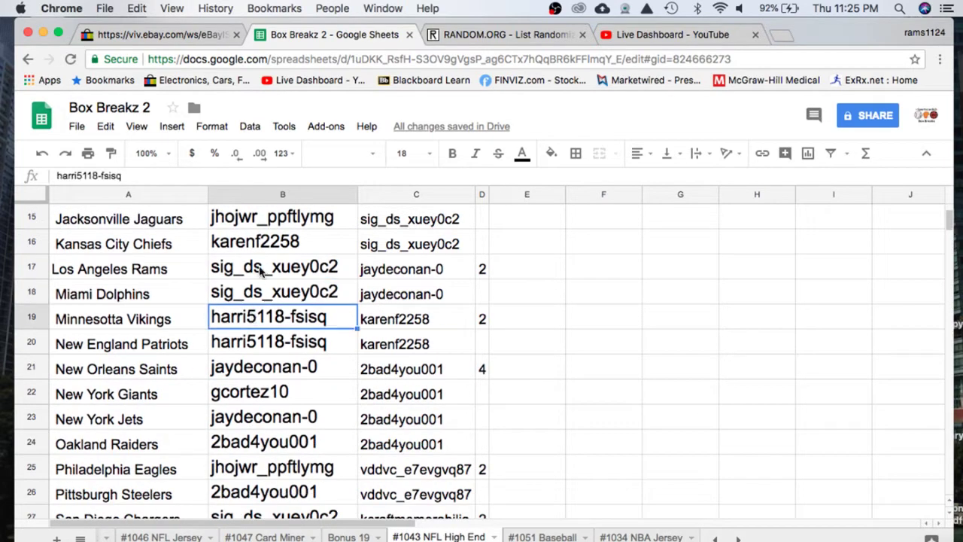
pyautogui.scroll(-1, 256, 301)
pyautogui.click(254, 320)
pyautogui.scroll(-1, 254, 301)
pyautogui.click(247, 319)
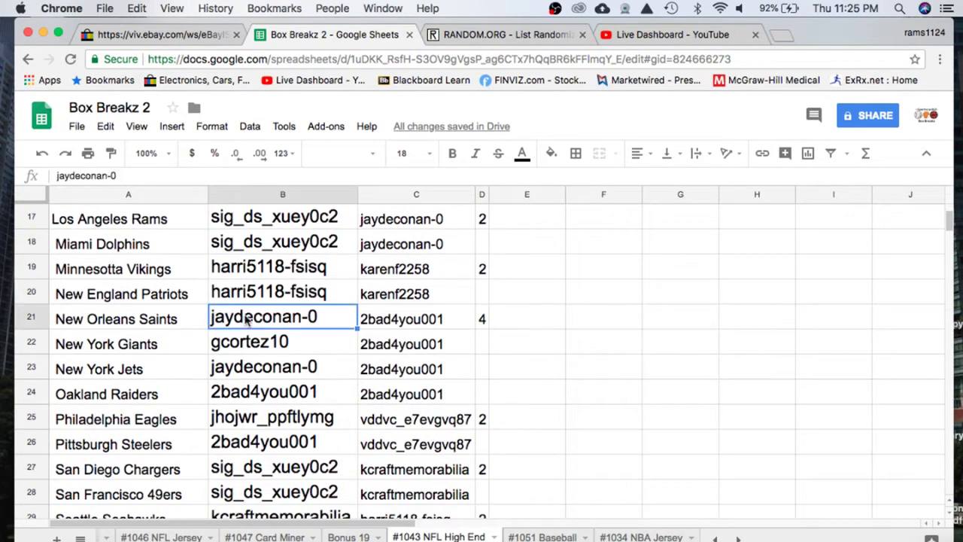
# Review the column B entrants one by one for the New York Giants through the Washington Redskins.
pyautogui.scroll(-2, 248, 301)
pyautogui.click(250, 293)
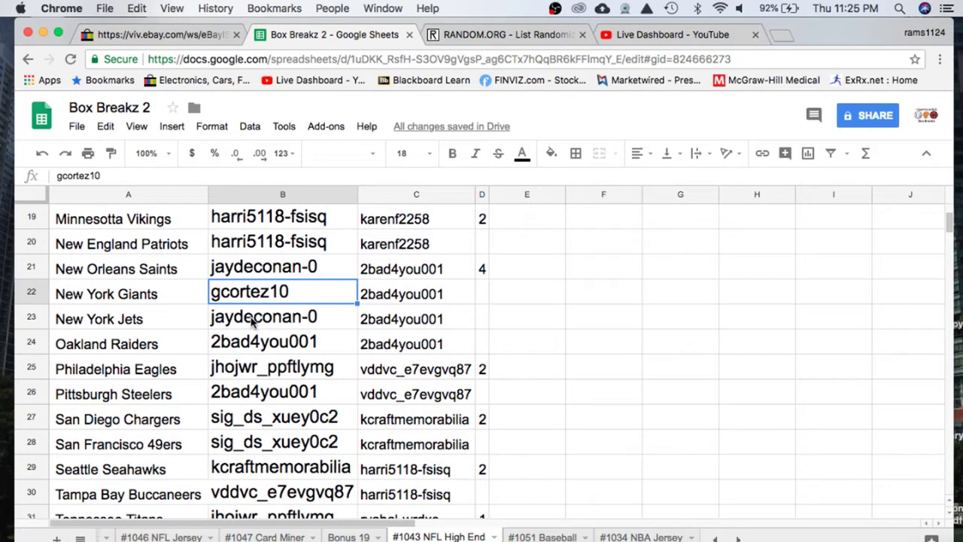
pyautogui.click(254, 321)
pyautogui.click(256, 343)
pyautogui.click(256, 367)
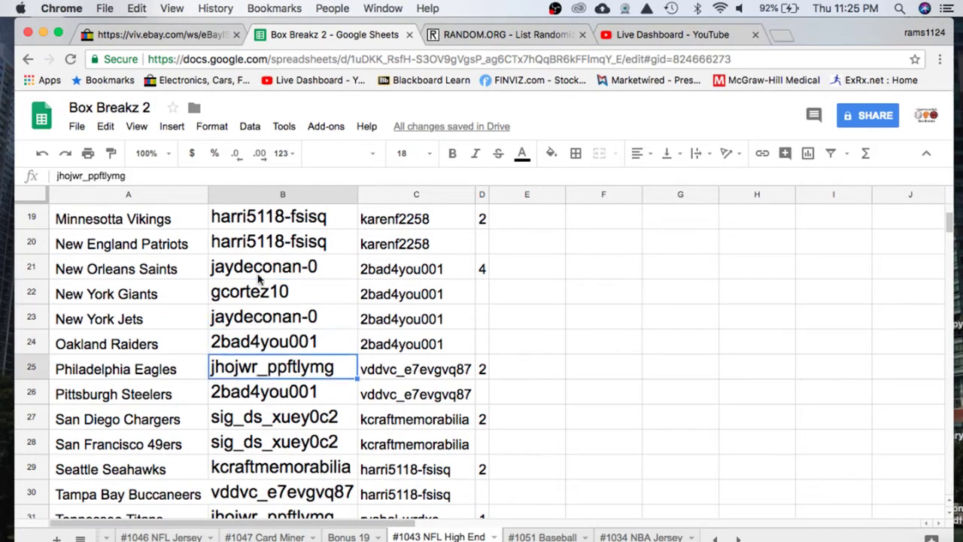
pyautogui.scroll(-2, 261, 280)
pyautogui.click(260, 342)
pyautogui.scroll(-1, 267, 289)
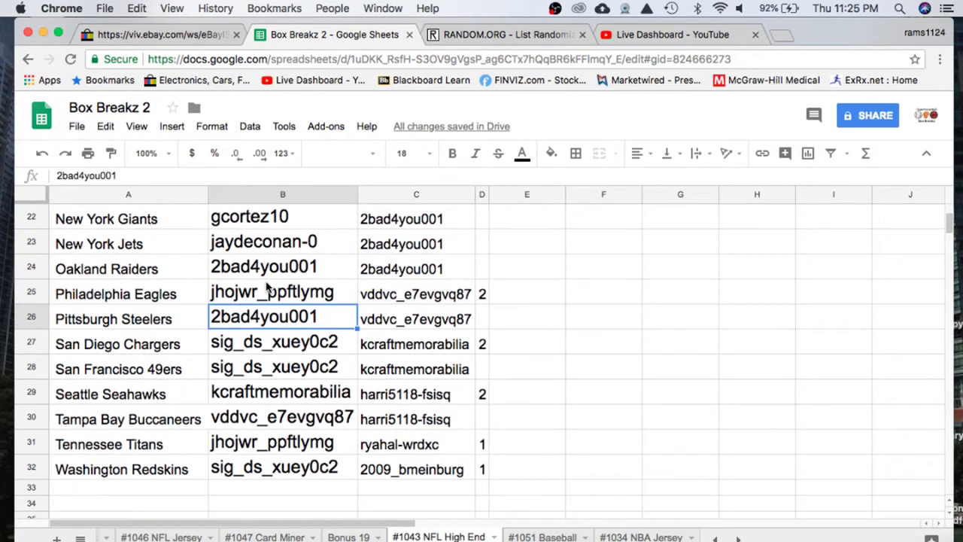
pyautogui.click(256, 342)
pyautogui.click(253, 368)
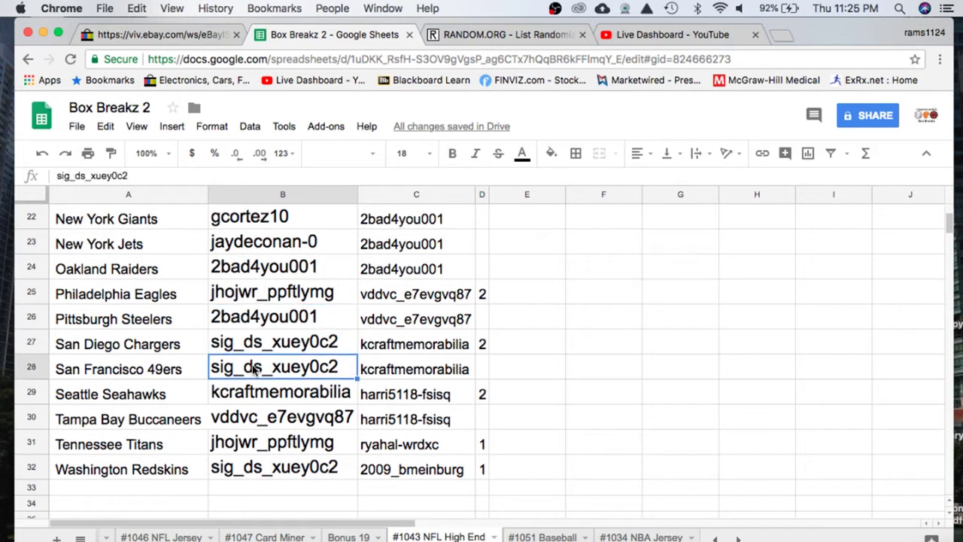
pyautogui.click(250, 396)
pyautogui.click(250, 422)
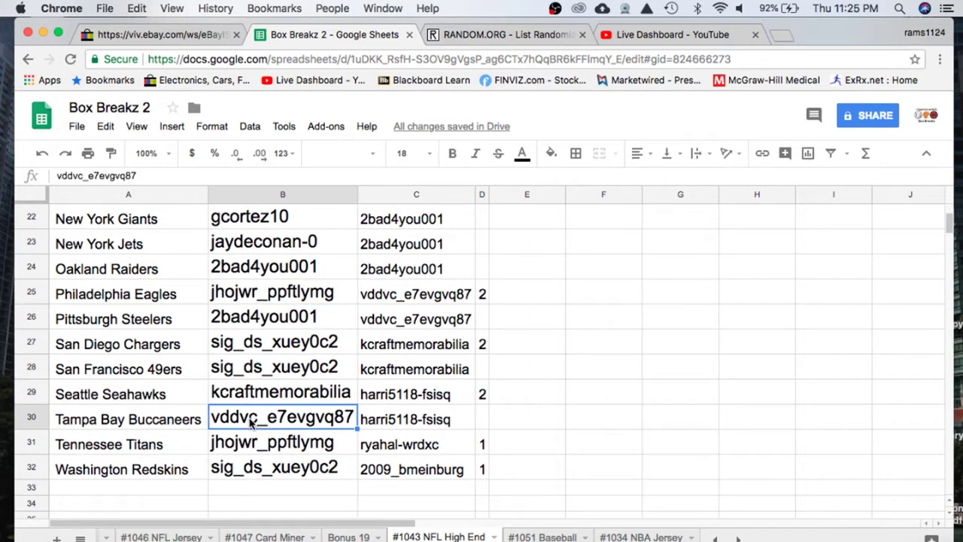
pyautogui.click(252, 442)
pyautogui.click(256, 468)
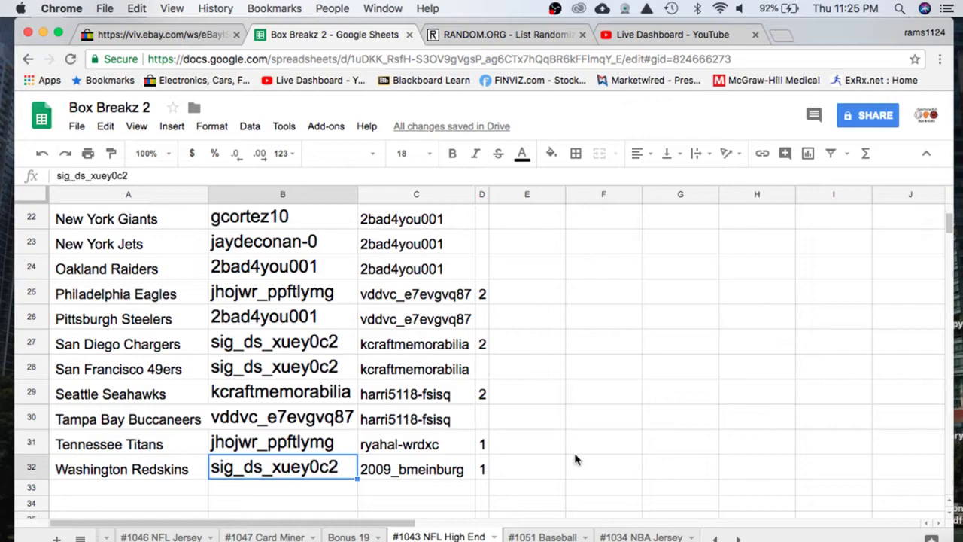
# Make the entrant assigned to the Carolina Panthers in cell B5 bold.
pyautogui.click(719, 530)
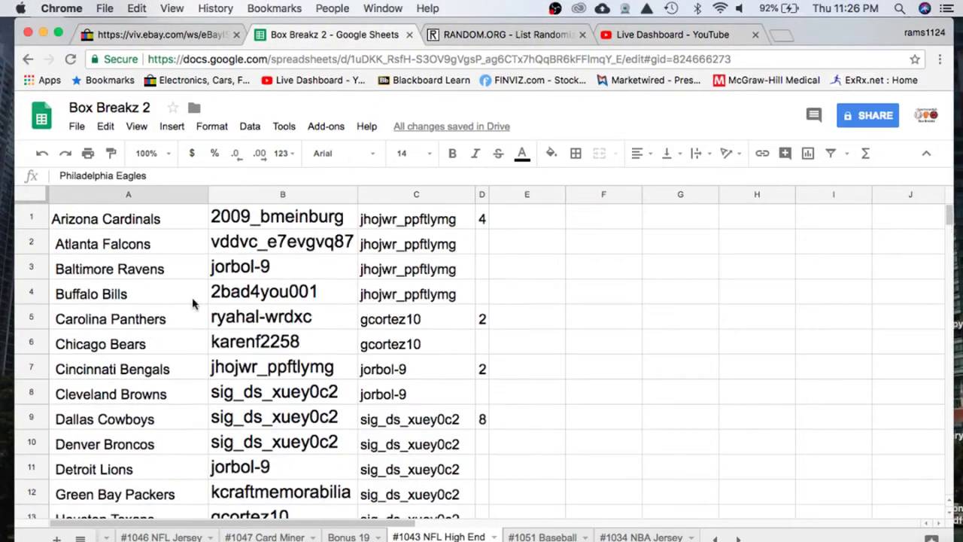
pyautogui.click(272, 324)
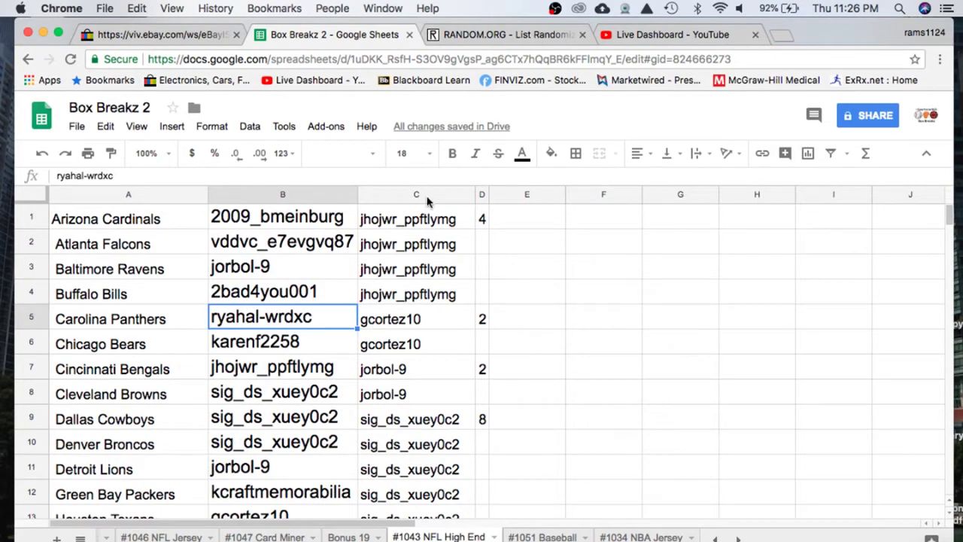
pyautogui.click(452, 153)
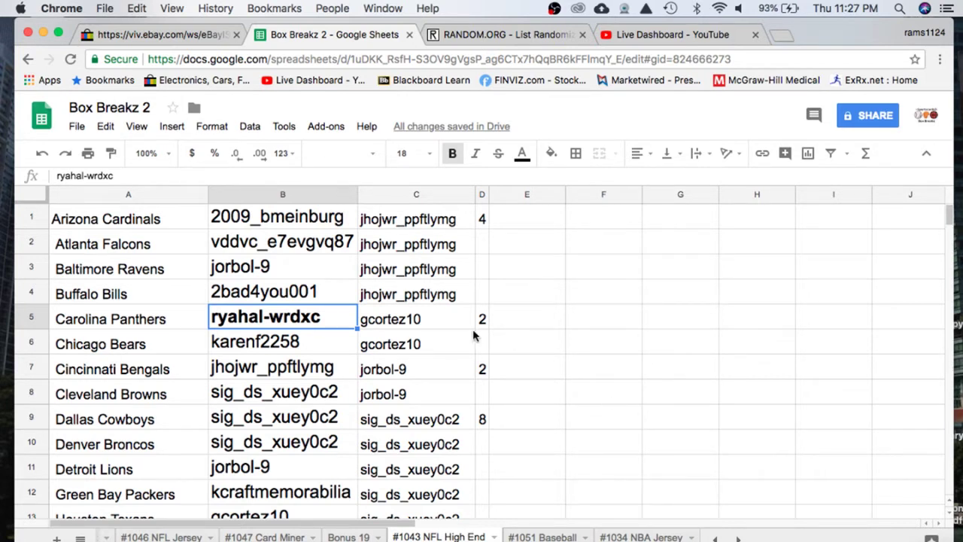
# Check the original entrant list in column C down to its end and copy the whole column.
pyautogui.click(450, 325)
pyautogui.scroll(-3, 444, 312)
pyautogui.scroll(-6, 443, 312)
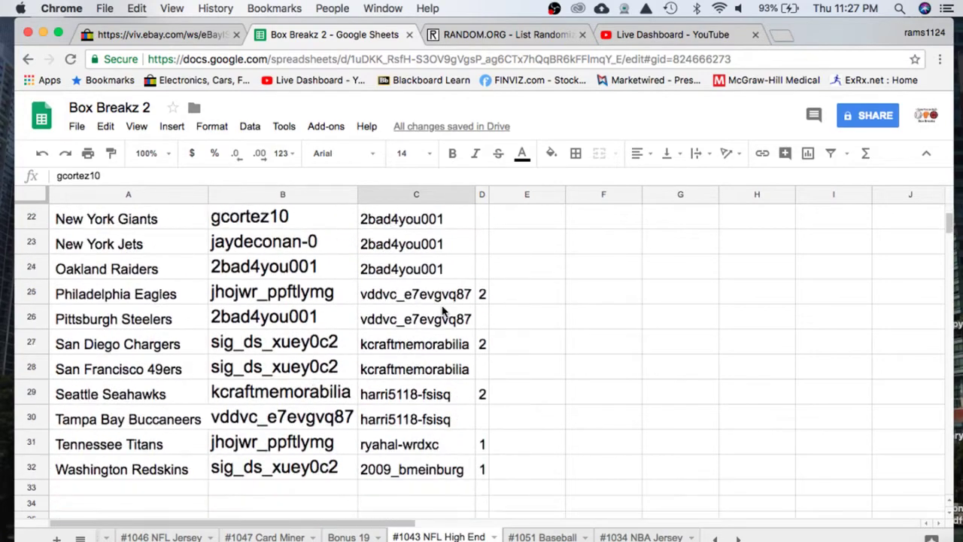
pyautogui.scroll(7, 443, 313)
pyautogui.click(410, 194)
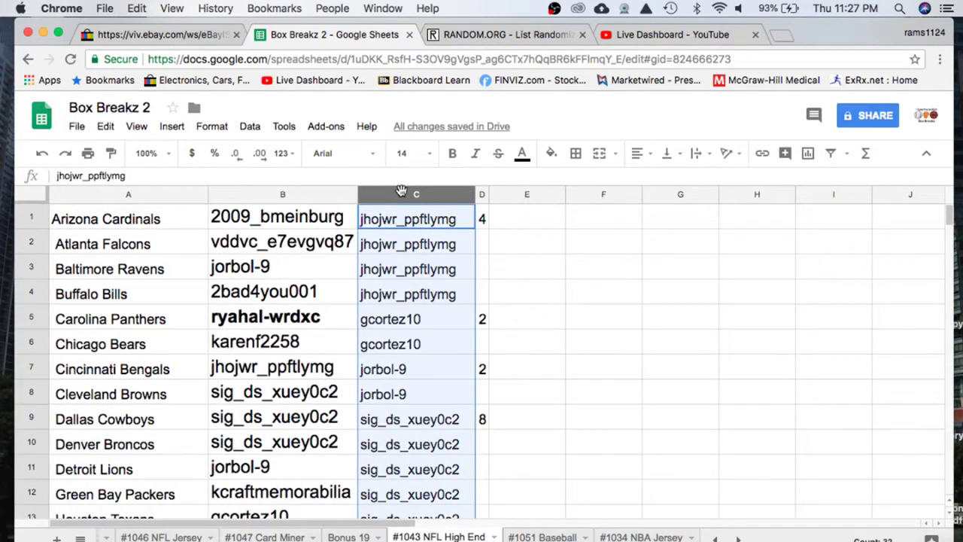
pyautogui.press('super+c')
# Load a blank List Randomizer form on RANDOM.ORG, paste the copied entrants into its items field and check the list.
pyautogui.click(508, 34)
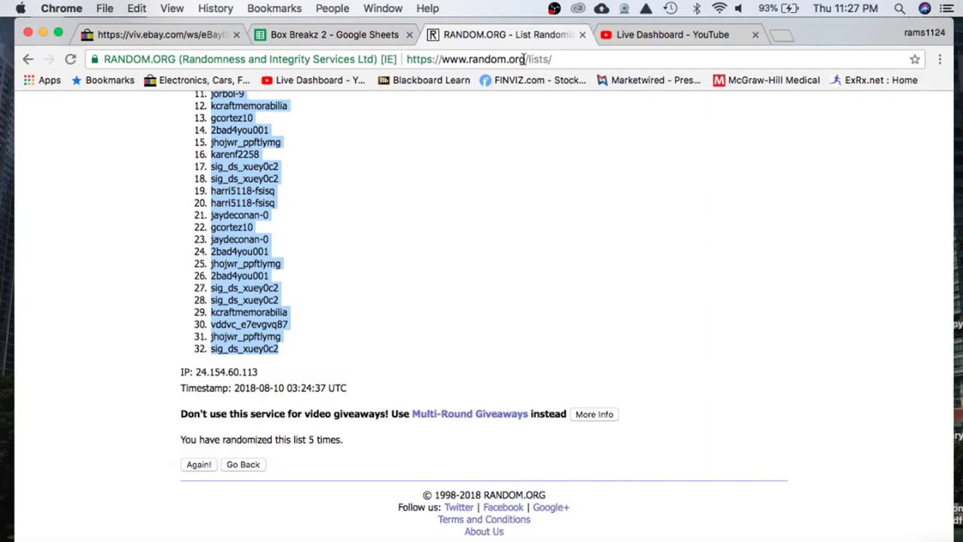
pyautogui.click(511, 59)
pyautogui.press('Return')
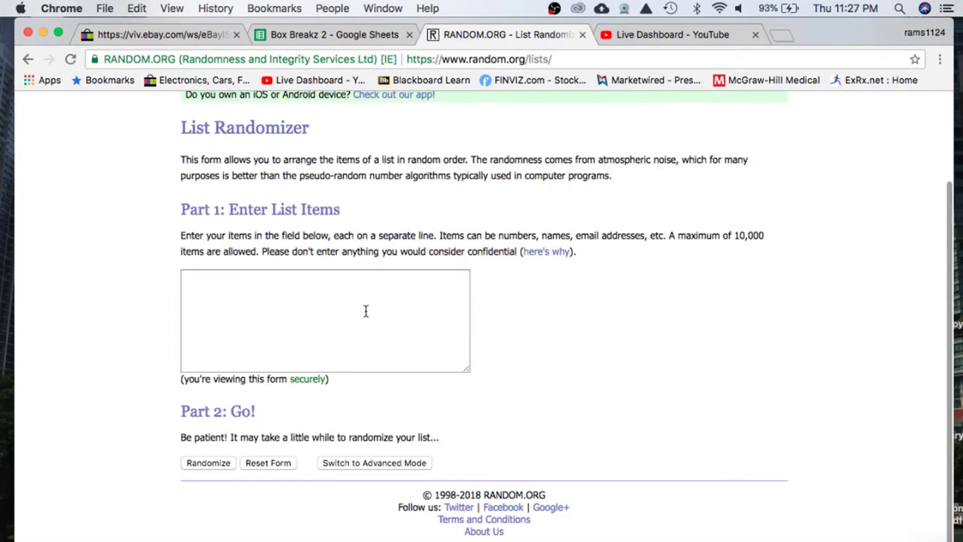
pyautogui.click(364, 312)
pyautogui.press('super+v')
pyautogui.scroll(10, 365, 312)
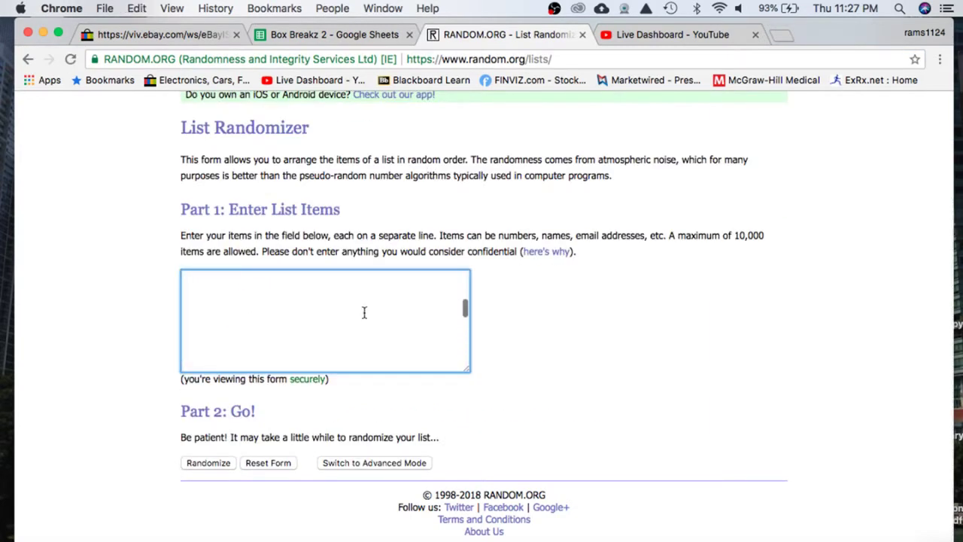
pyautogui.scroll(-15, 364, 313)
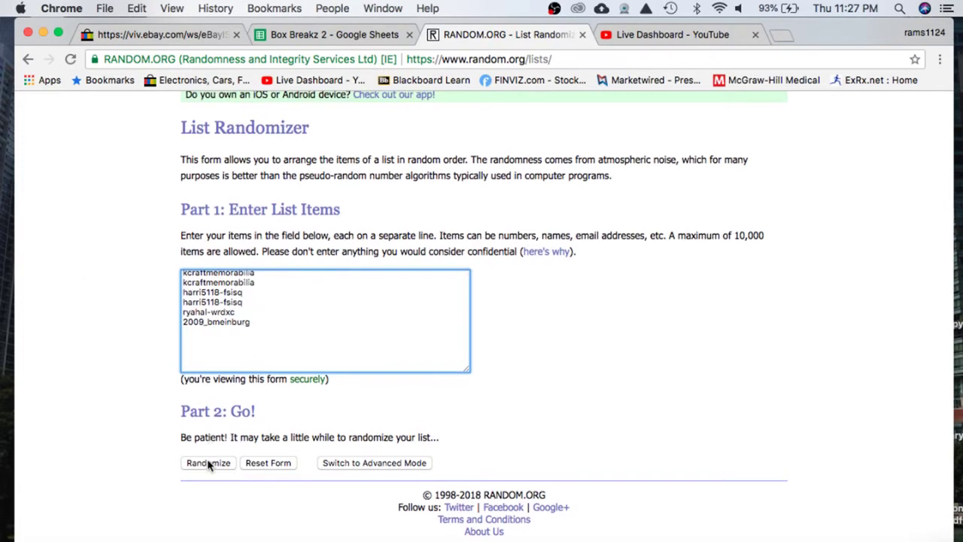
# Randomize the pasted entrant list five times for the bonus draw.
pyautogui.click(208, 462)
pyautogui.scroll(-10, 211, 410)
pyautogui.scroll(1, 211, 410)
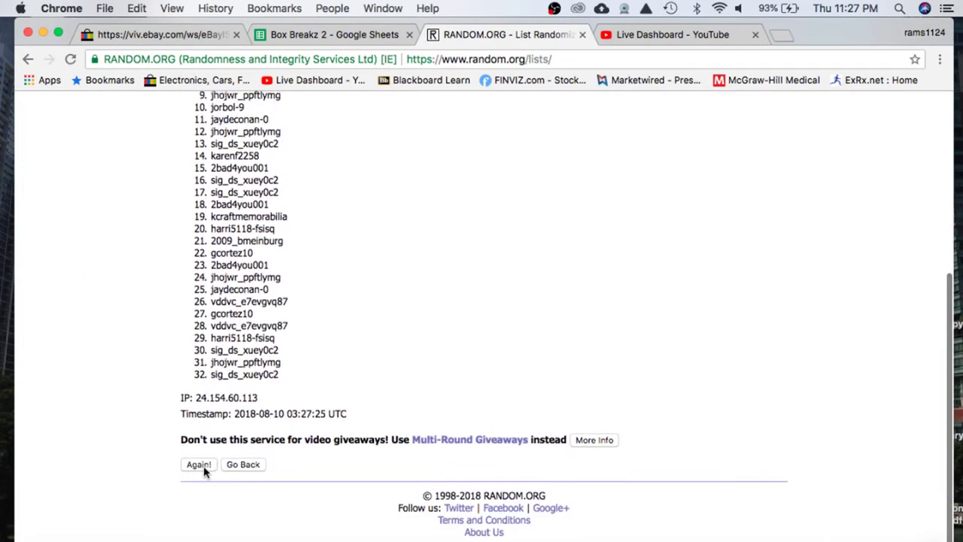
pyautogui.click(201, 461)
pyautogui.scroll(-10, 210, 444)
pyautogui.scroll(1, 210, 445)
pyautogui.click(209, 465)
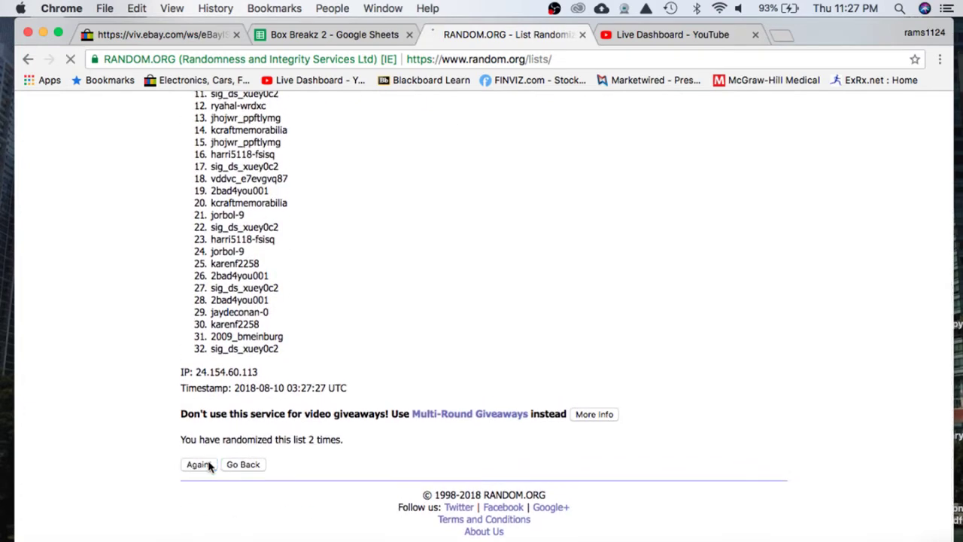
pyautogui.scroll(-10, 209, 421)
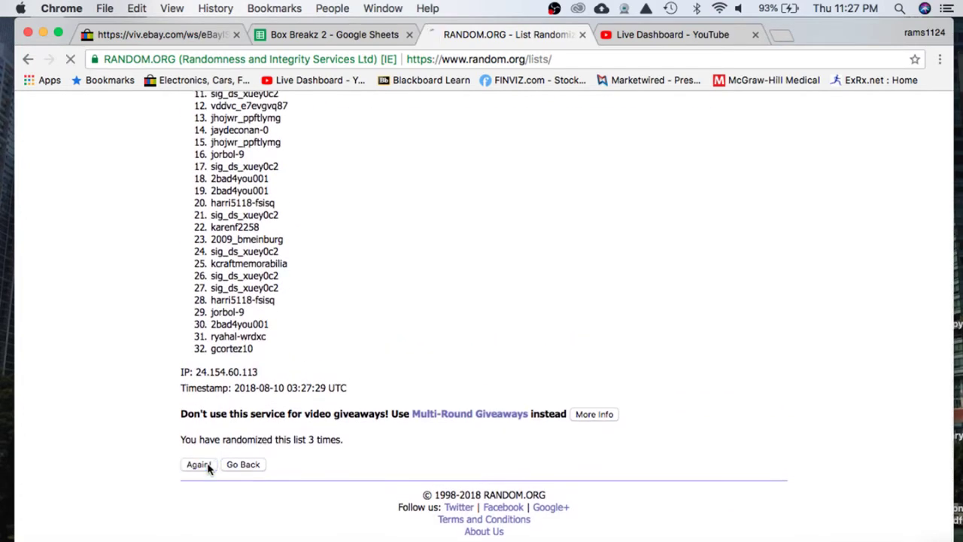
pyautogui.scroll(1, 210, 466)
pyautogui.click(200, 465)
pyautogui.scroll(-10, 209, 467)
pyautogui.click(200, 464)
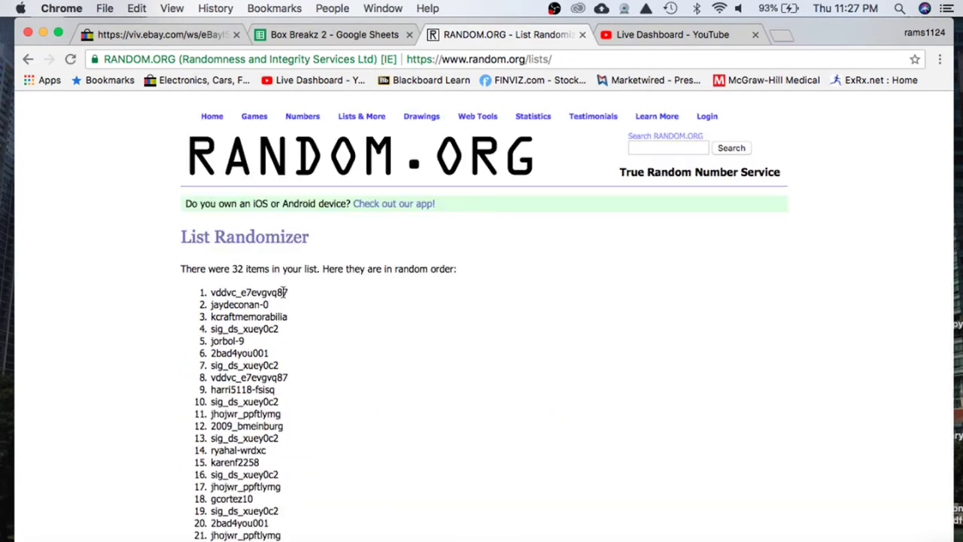
# Copy the first entrant of the fifth randomized list into cell C20 of the Bonus 19 sheet.
pyautogui.moveTo(286, 292); pyautogui.dragTo(212, 290)
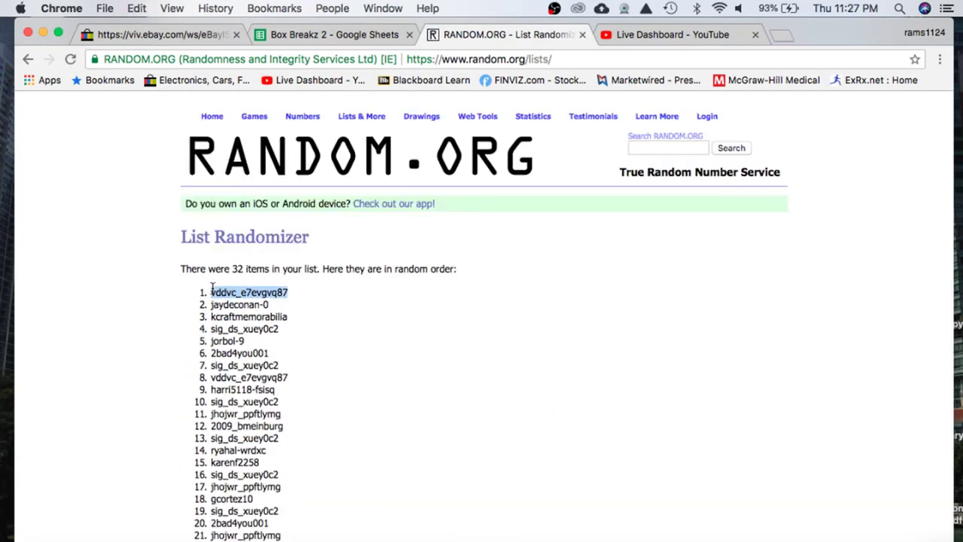
pyautogui.click(346, 34)
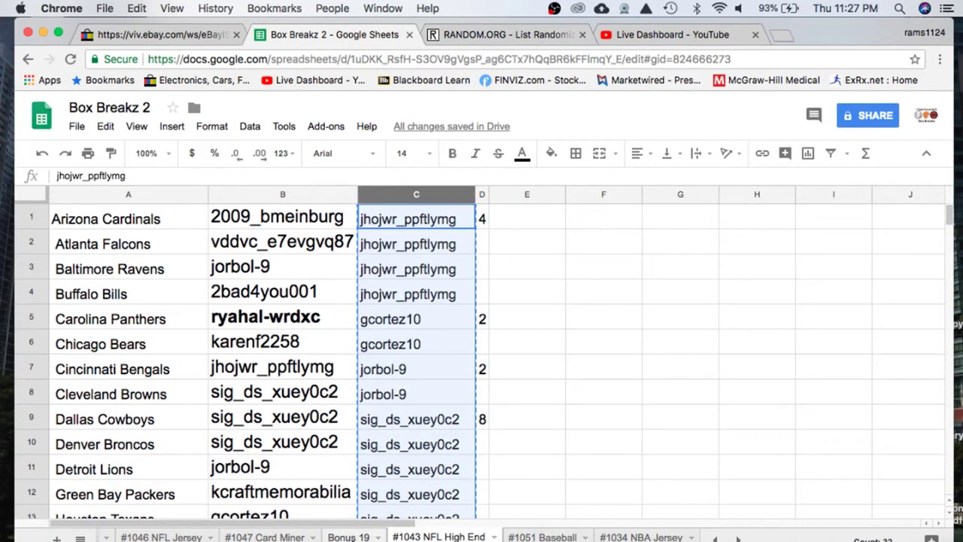
pyautogui.click(349, 537)
pyautogui.press('super+v')
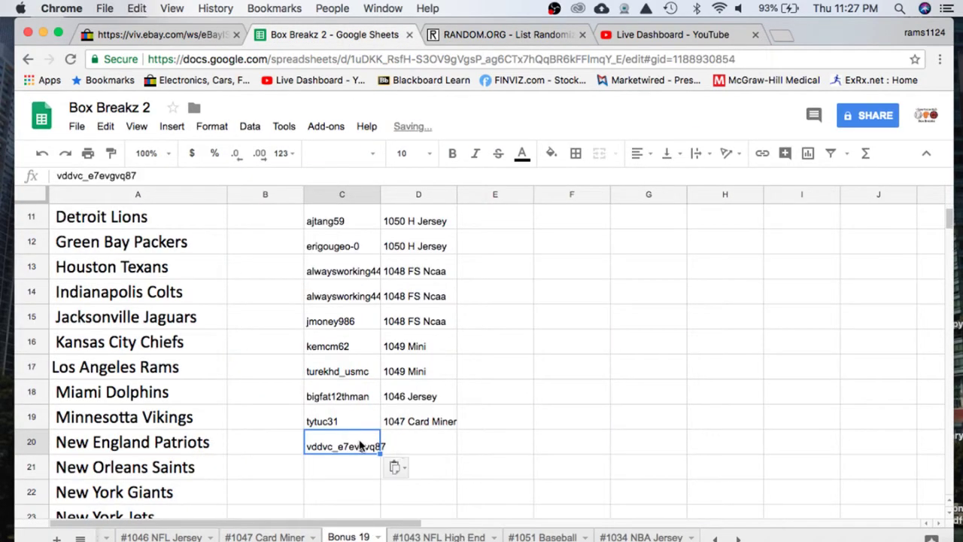
# Label the new bonus entry "1043 High E" in cell D20 and return to the #1043 NFL High End sheet.
pyautogui.click(415, 447)
pyautogui.write('104')
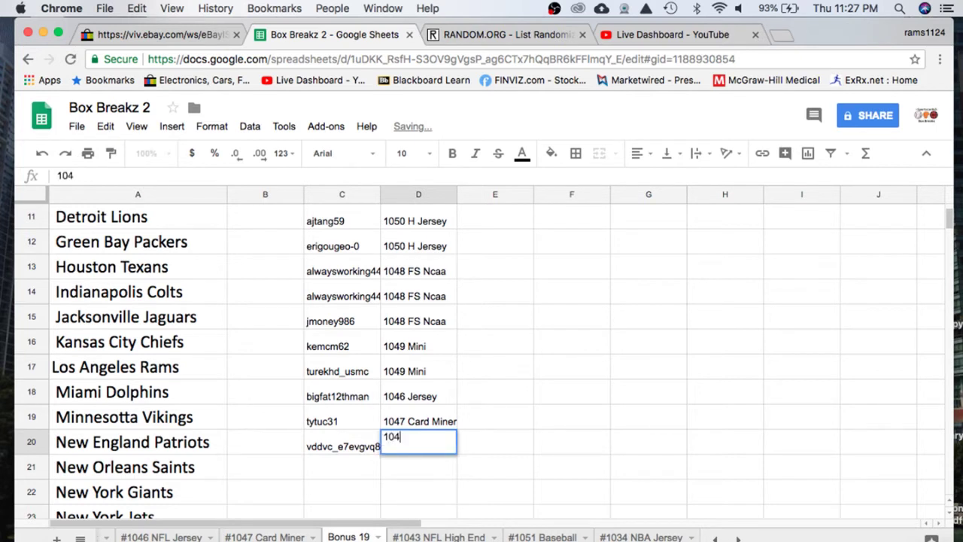
pyautogui.write('3 Hi')
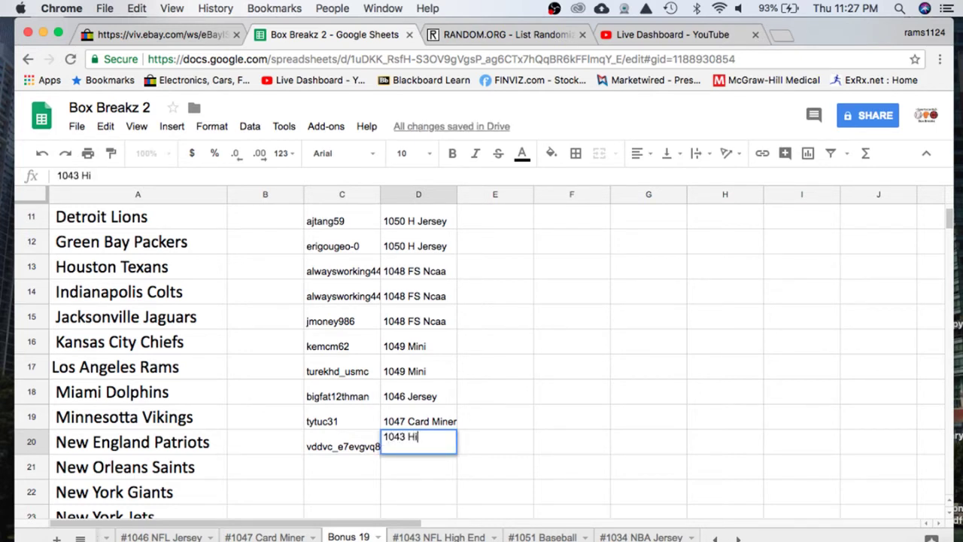
pyautogui.write('gh E')
pyautogui.click(366, 474)
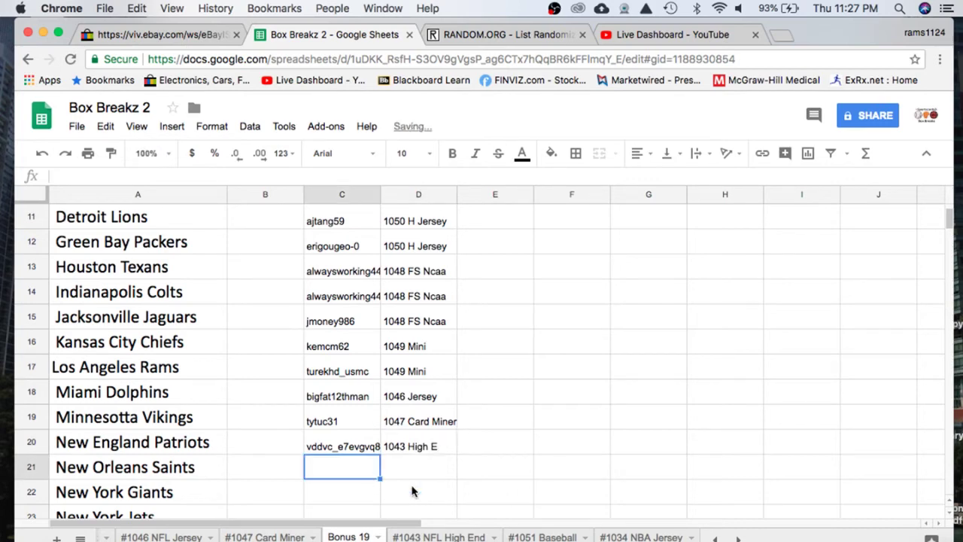
pyautogui.click(449, 538)
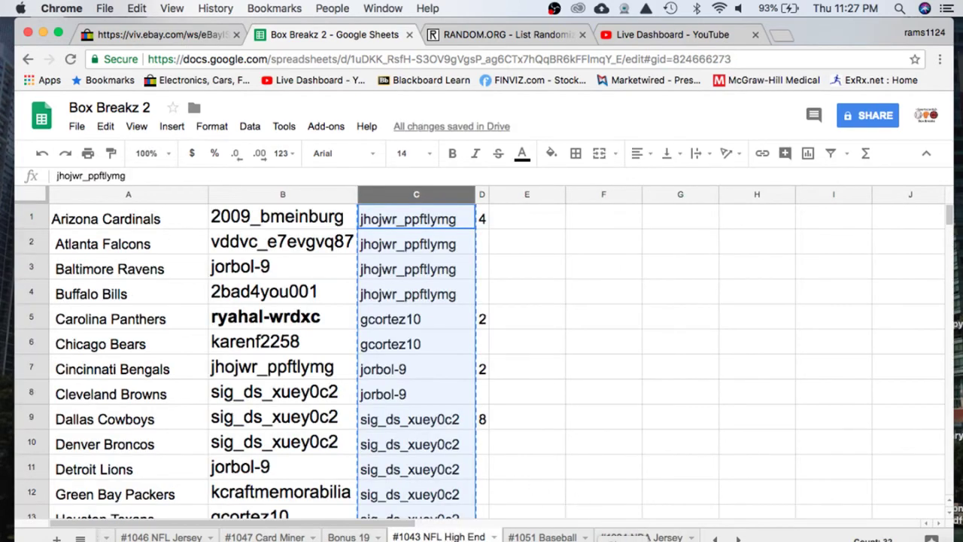